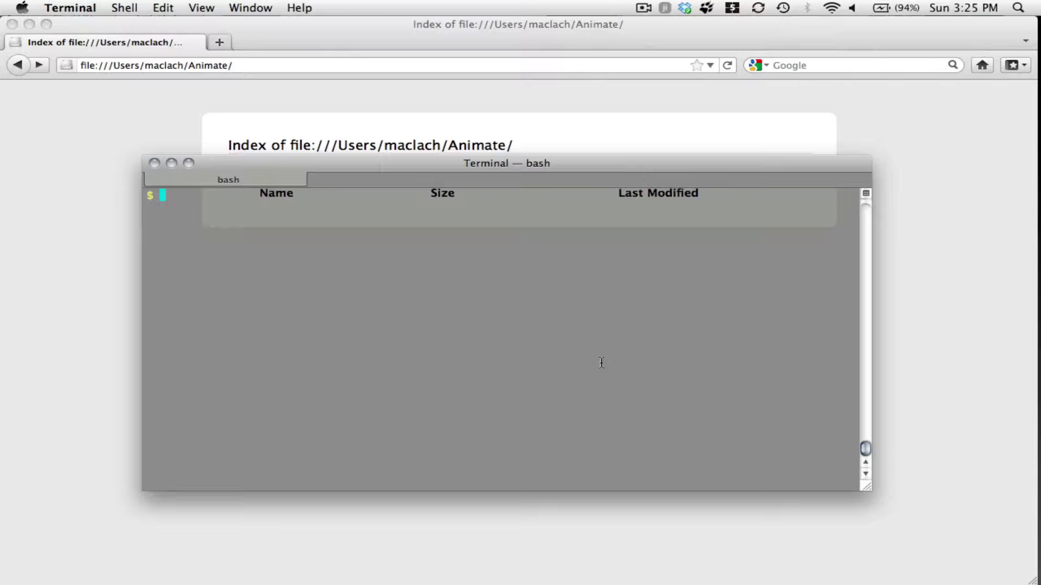
Read gnuplot's help on the gif terminal, including the paragraph on its animate option, and return to a cleared shell prompt.
{"action": "type", "text": "gnuplot"}
{"action": "key", "text": "Return"}
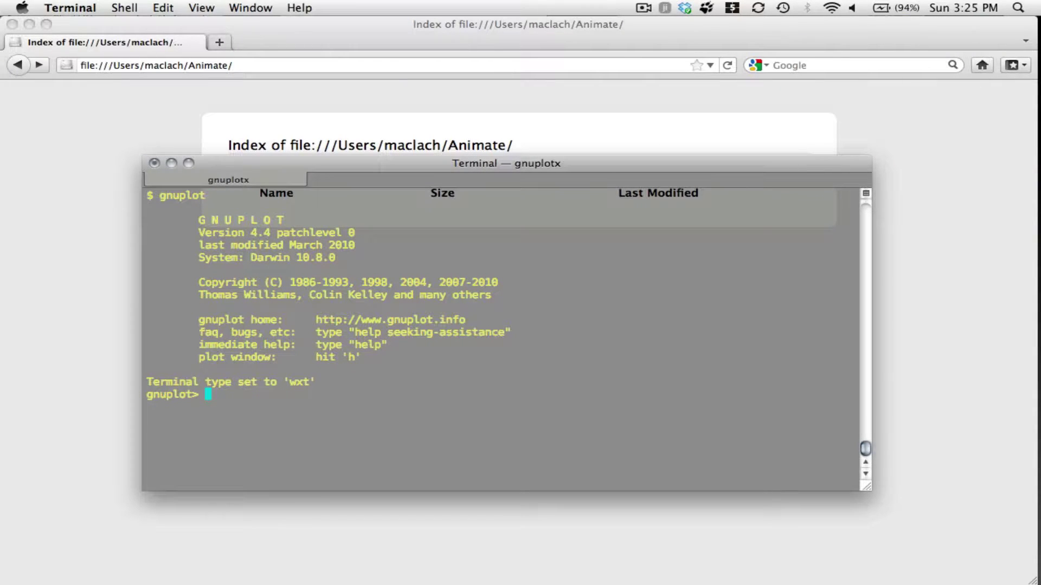
{"action": "type", "text": "help term gif"}
{"action": "key", "text": "Return"}
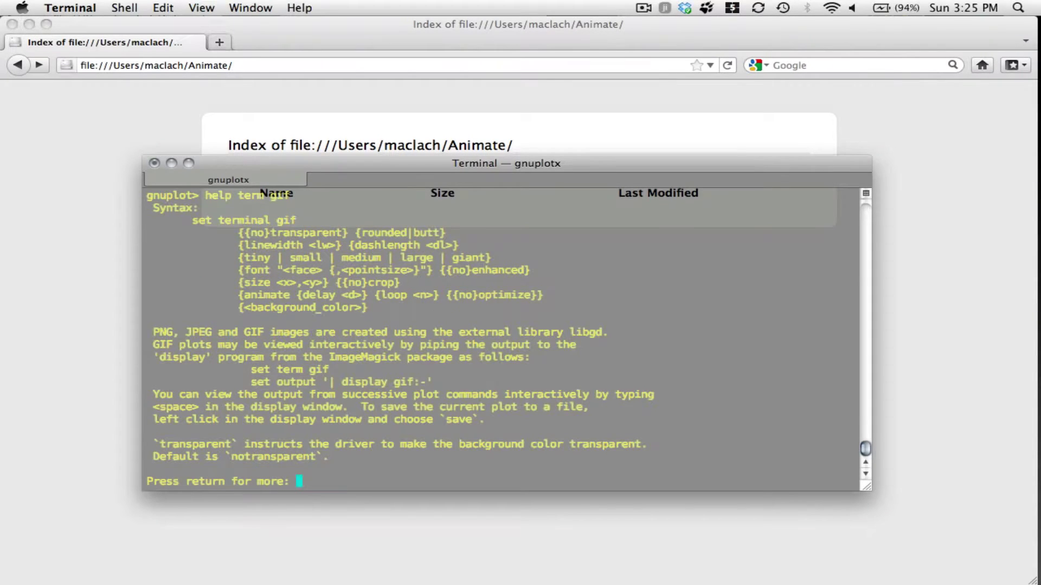
{"action": "key", "text": "Return"}
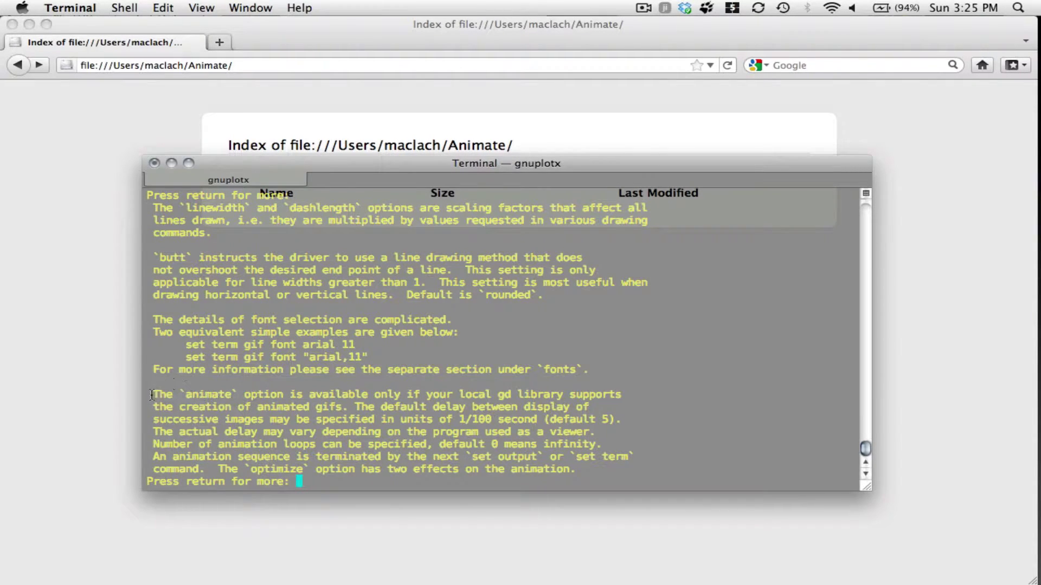
{"action": "left_click_drag", "start_coordinate": [151, 395], "coordinate": [644, 467]}
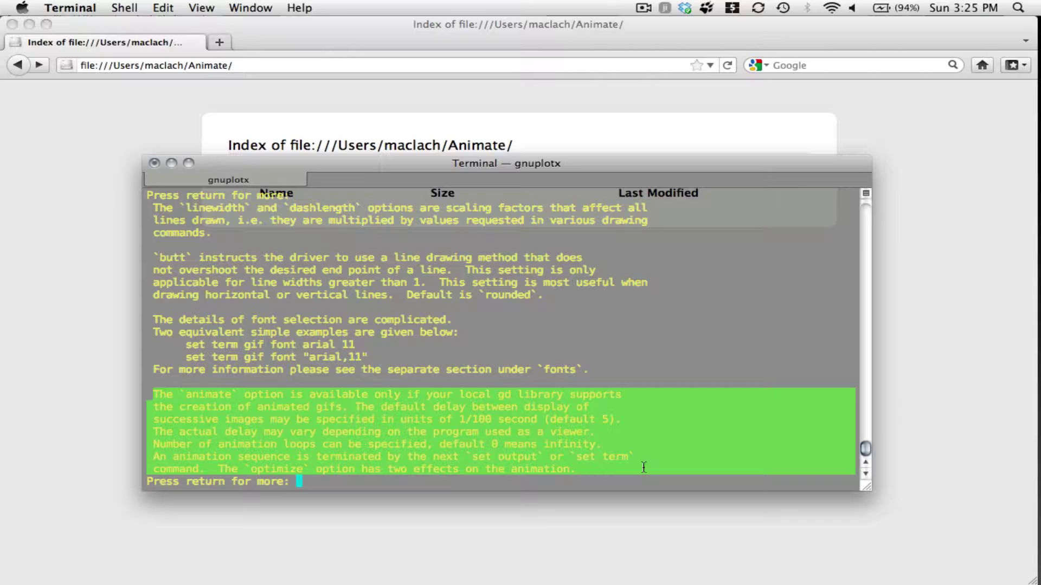
{"action": "type", "text": "w"}
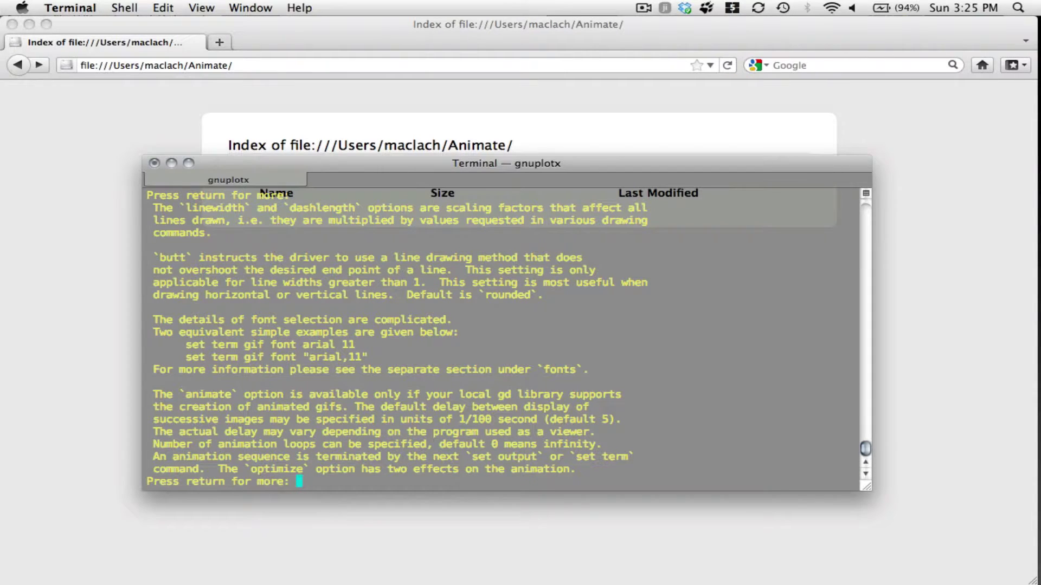
{"action": "key", "text": "Return"}
{"action": "key", "text": "Return"}
{"action": "key", "text": "Return"}
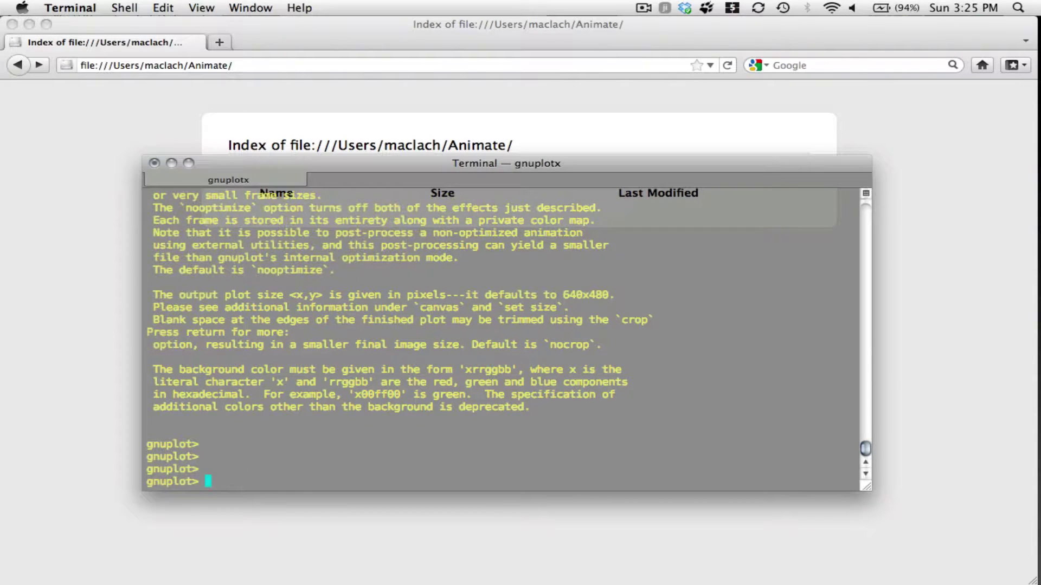
{"action": "type", "text": "quit"}
{"action": "key", "text": "Return"}
{"action": "key", "text": "ctrl+l"}
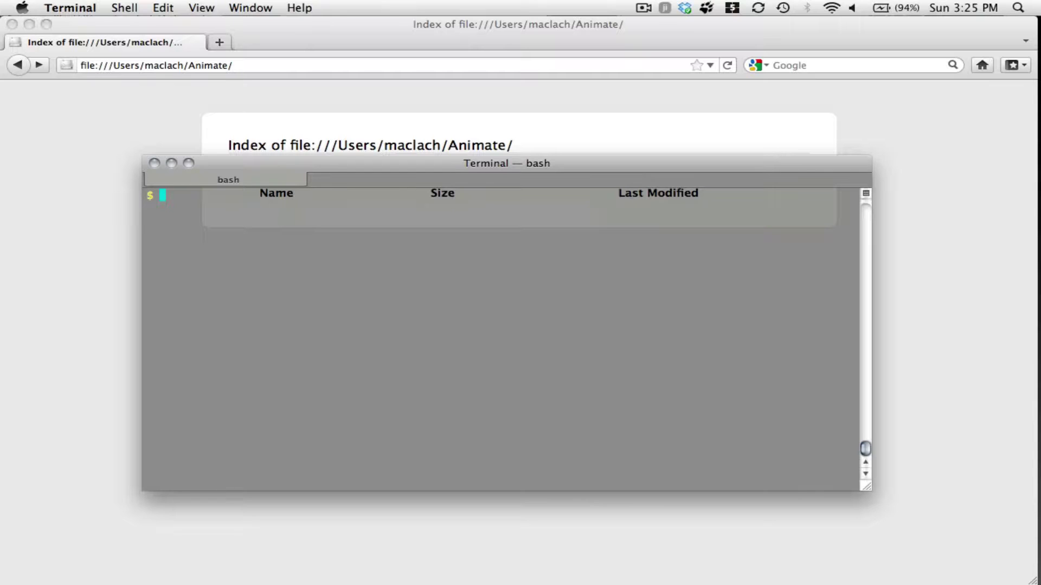
Start Octave and generate a 1024-point Brownian series with brown = cumsum(normrnd(0,1,1024,1));.
{"action": "type", "text": "octave"}
{"action": "key", "text": "Return"}
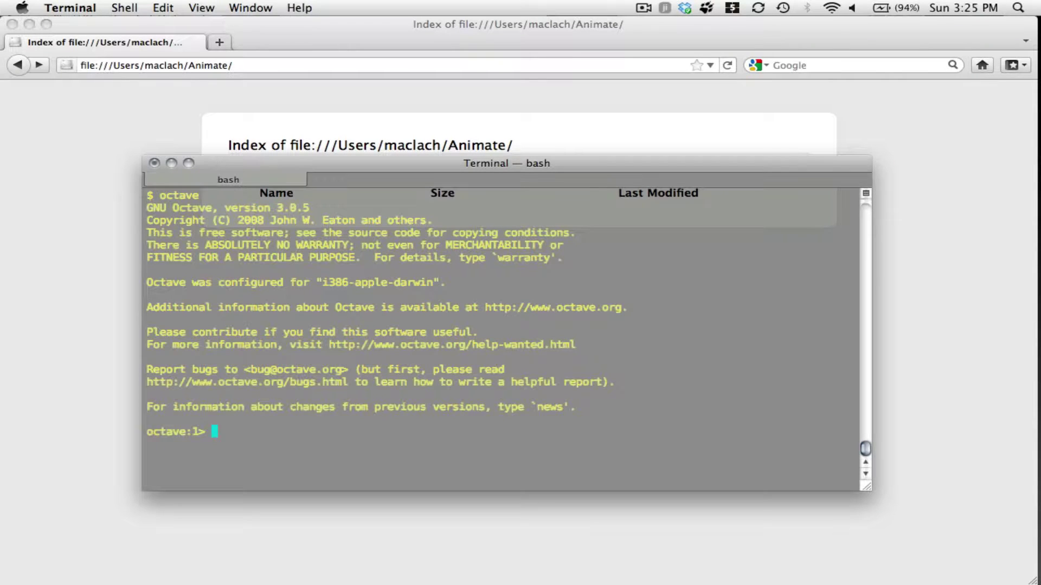
{"action": "key", "text": "Up"}
{"action": "key", "text": "Up"}
{"action": "key", "text": "Up"}
{"action": "key", "text": "Up"}
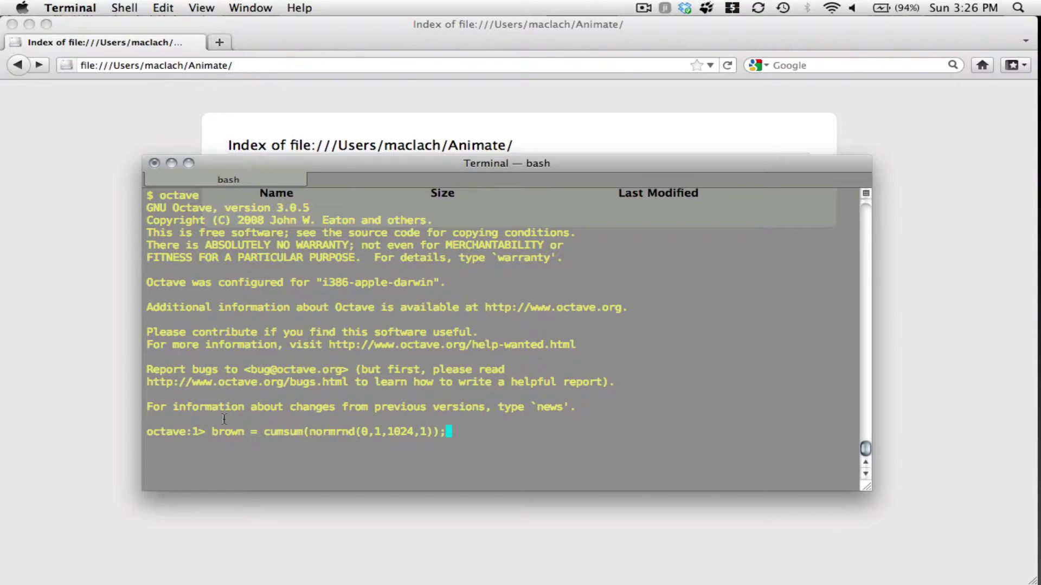
{"action": "key", "text": "Return"}
Save the brown variable in ASCII format to temp.dat and exit Octave.
{"action": "key", "text": "Up"}
{"action": "key", "text": "Up"}
{"action": "key", "text": "Up"}
{"action": "key", "text": "Up"}
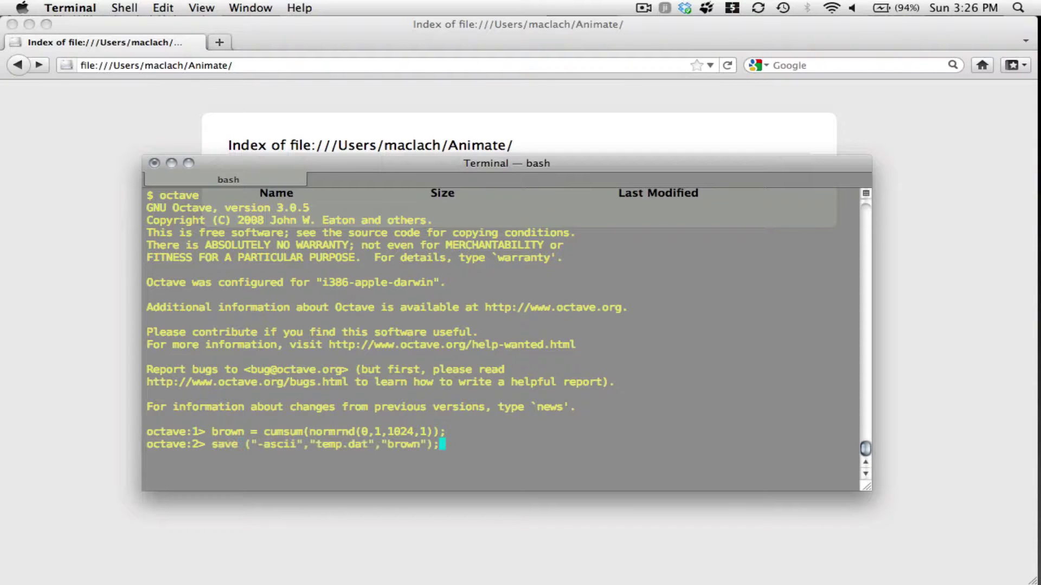
{"action": "key", "text": "Return"}
{"action": "type", "text": "exit"}
{"action": "key", "text": "Return"}
List the folder's files and view the contents of temp.dat with less.
{"action": "type", "text": "ls"}
{"action": "key", "text": "Return"}
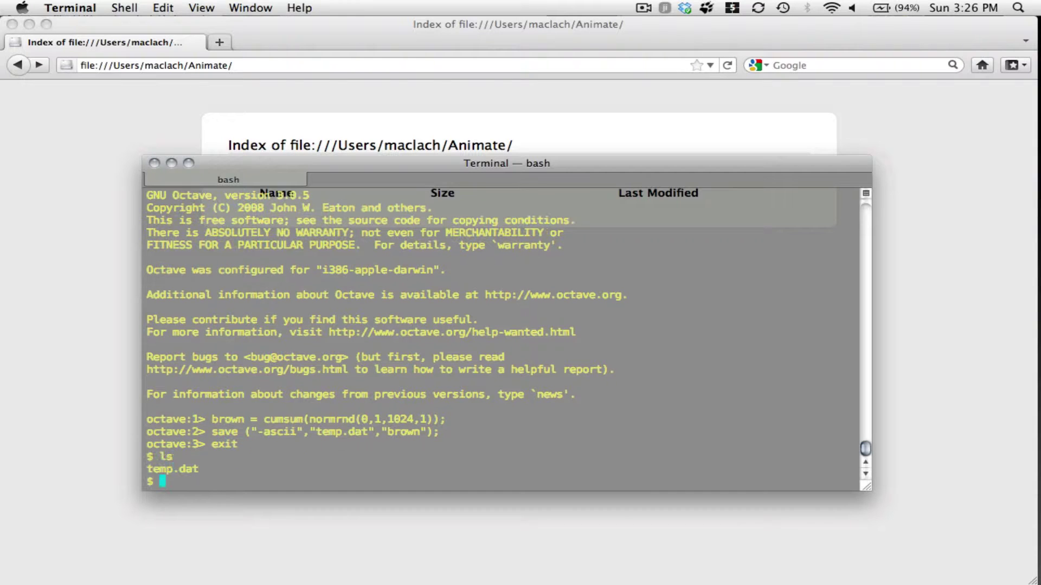
{"action": "type", "text": "less temp.dat"}
{"action": "key", "text": "Return"}
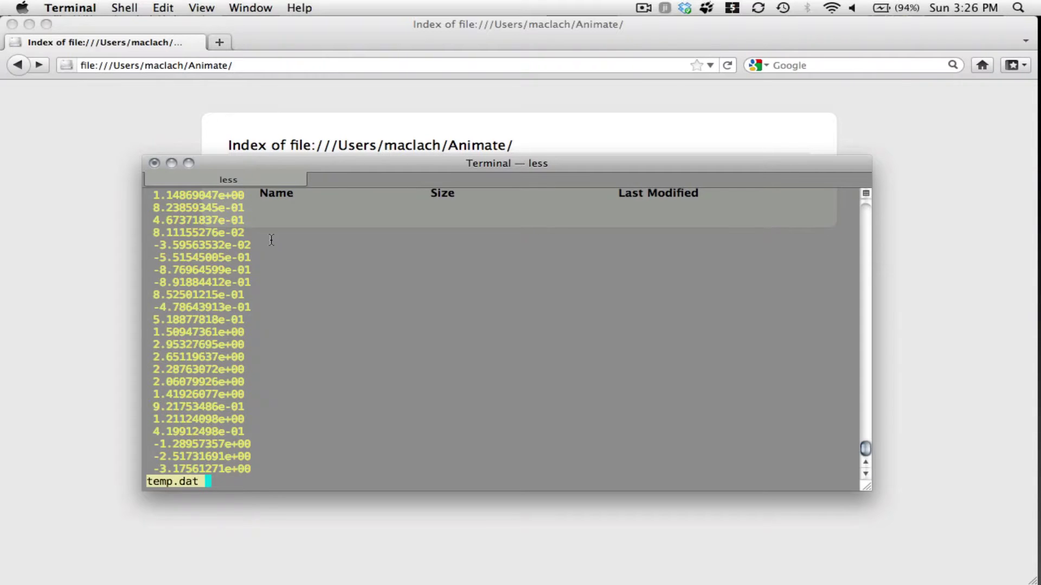
{"action": "key", "text": "q"}
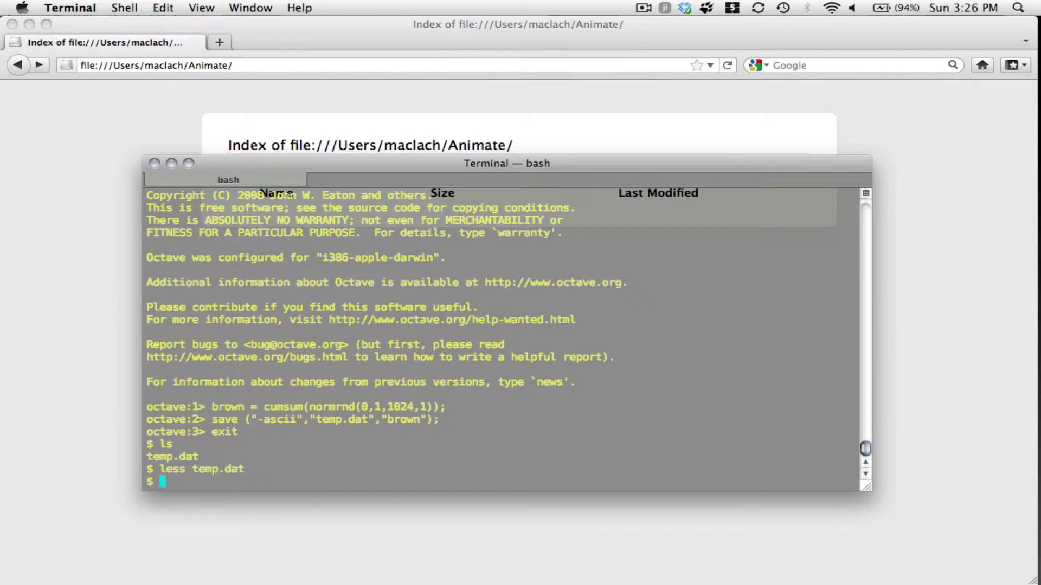
{"action": "type", "text": "awk"}
{"action": "key", "text": "BackSpace"}
{"action": "key", "text": "BackSpace"}
{"action": "key", "text": "BackSpace"}
{"action": "key", "text": "BackSpace"}
Pipe temp.dat through awk with '{printf("\n\n"); print $0}' to put two blank lines before each record, and check the output.
{"action": "type", "text": "cat temp.dat "}
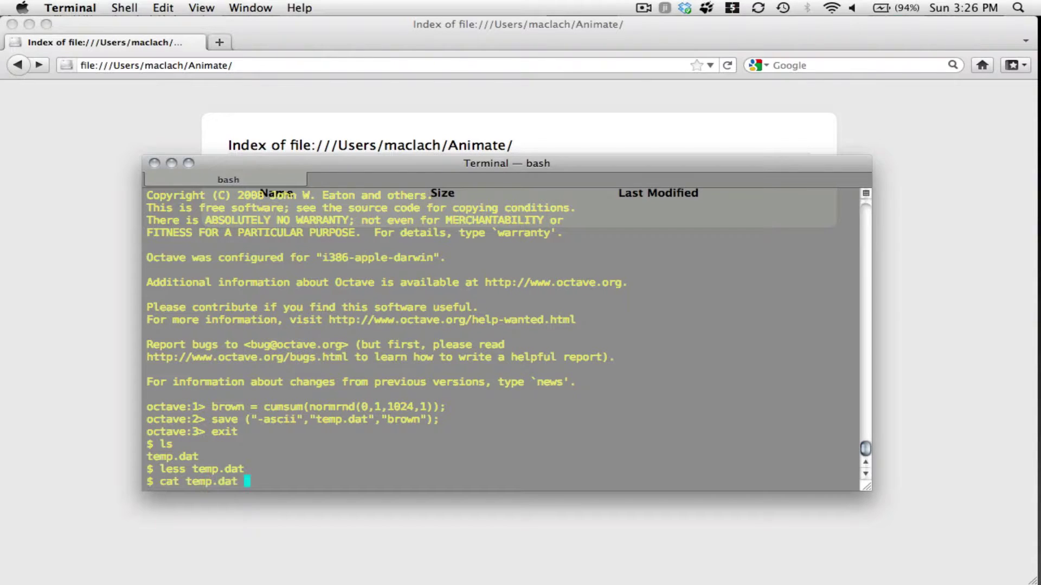
{"action": "type", "text": "| awk '{printf("}
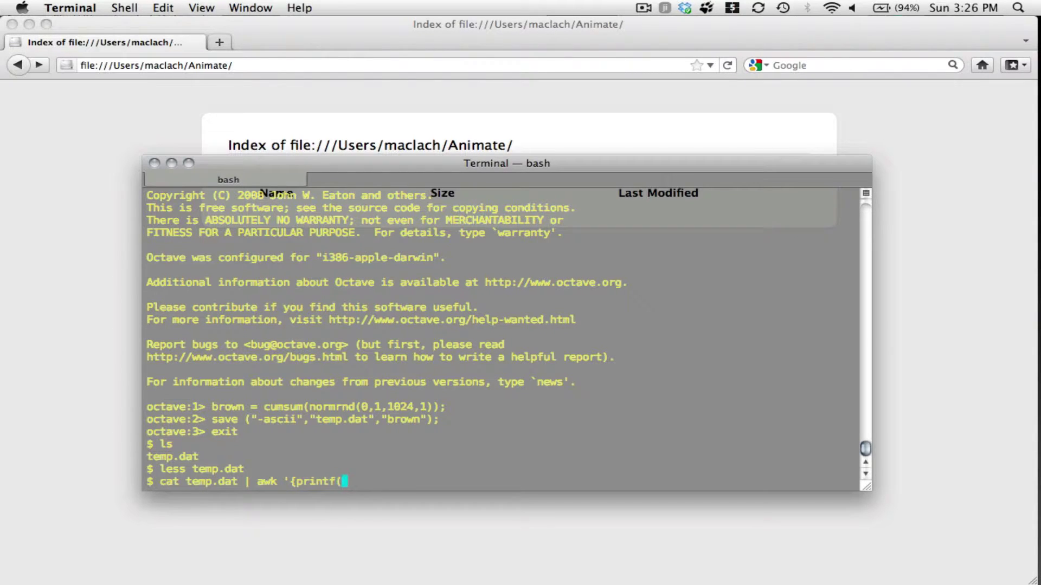
{"action": "type", "text": "\""}
{"action": "type", "text": "\\n\\"}
{"action": "type", "text": "b"}
{"action": "type", "text": "\""}
{"action": "type", "text": "); prin"}
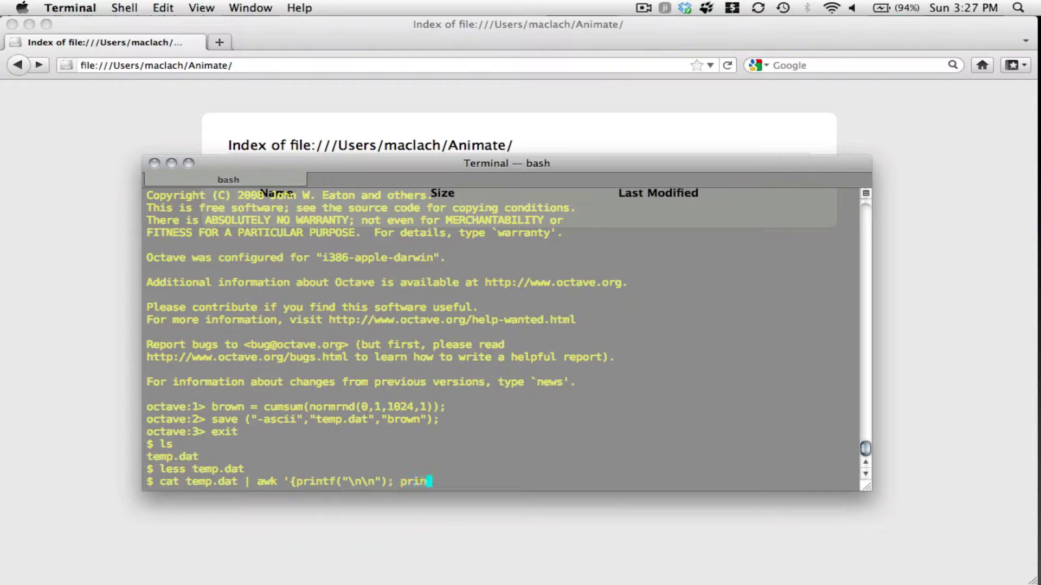
{"action": "type", "text": "t $0}"}
{"action": "key", "text": "BackSpace"}
{"action": "type", "text": "}'"}
{"action": "key", "text": "Return"}
{"action": "scroll", "coordinate": [286, 324], "scroll_direction": "up", "scroll_amount": 3}
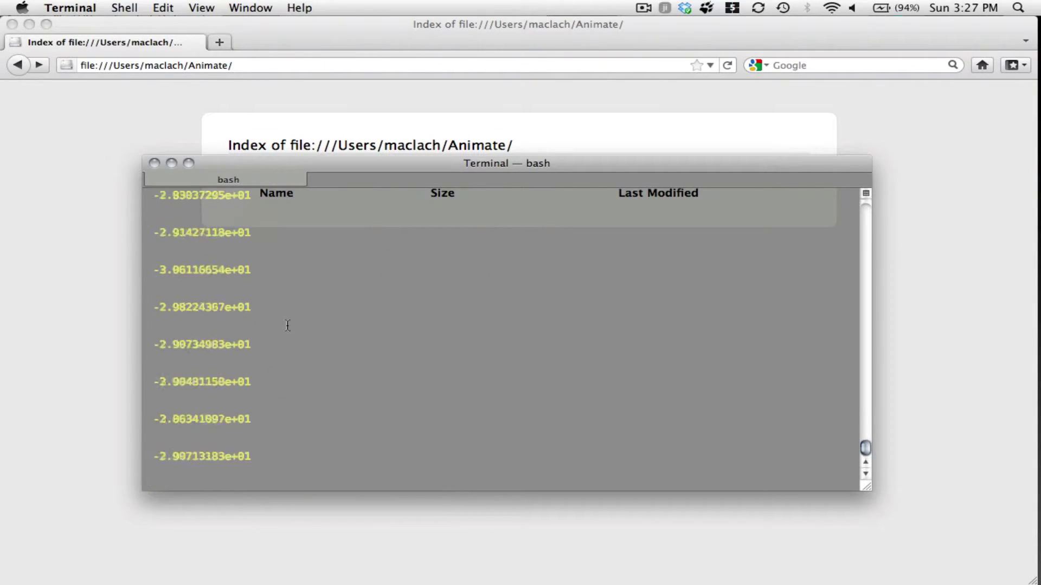
{"action": "scroll", "coordinate": [287, 325], "scroll_direction": "down", "scroll_amount": 3}
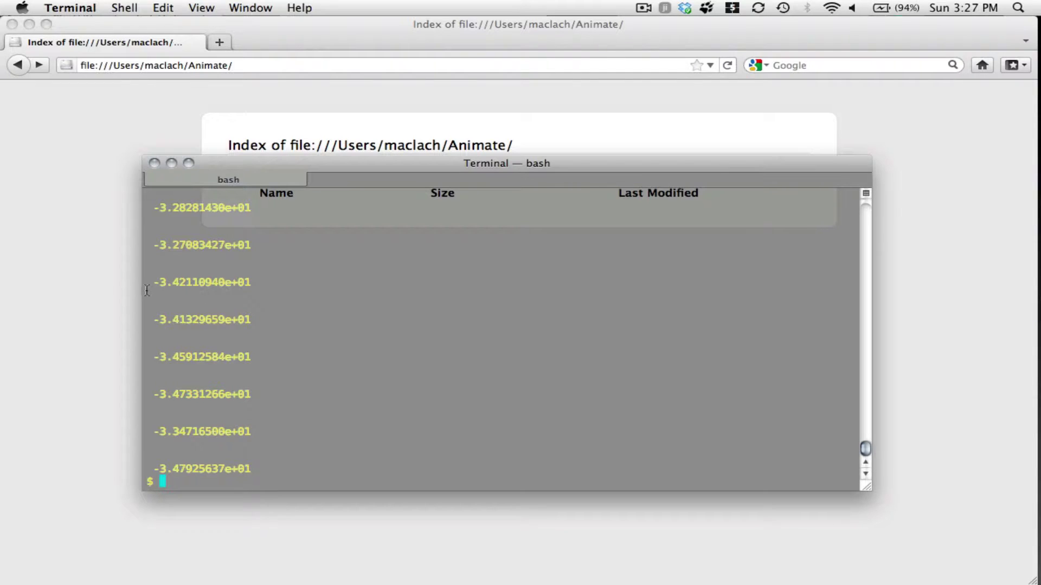
Rerun the awk command with a c++ counter printed before $0 so each record is numbered.
{"action": "left_click_drag", "start_coordinate": [147, 291], "coordinate": [296, 307]}
{"action": "left_click", "coordinate": [297, 307]}
{"action": "key", "text": "Up"}
{"action": "key", "text": "Left"}
{"action": "key", "text": "Left"}
{"action": "key", "text": "Left"}
{"action": "key", "text": "Left"}
{"action": "type", "text": "c++,"}
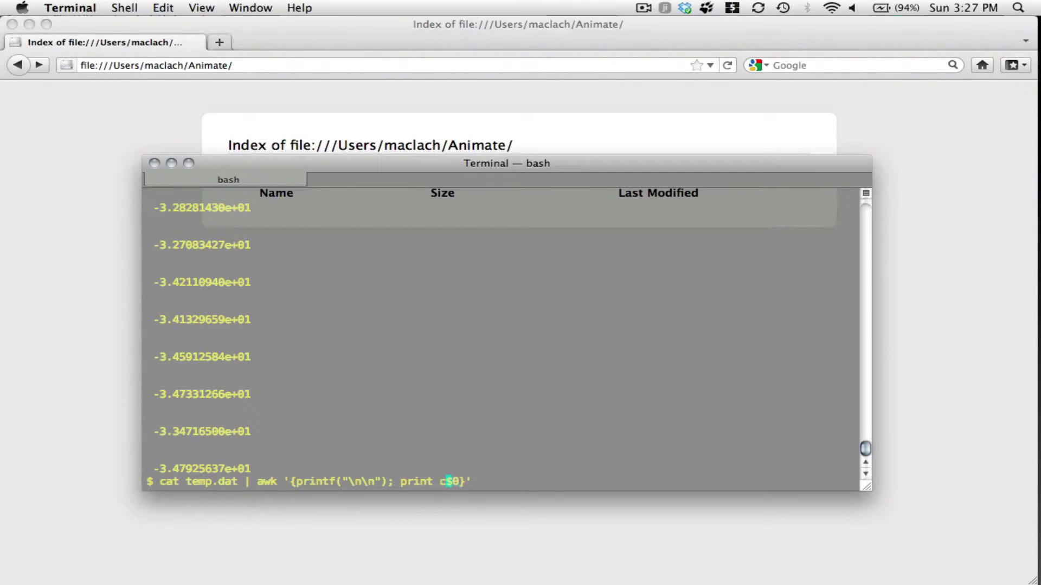
{"action": "key", "text": "Return"}
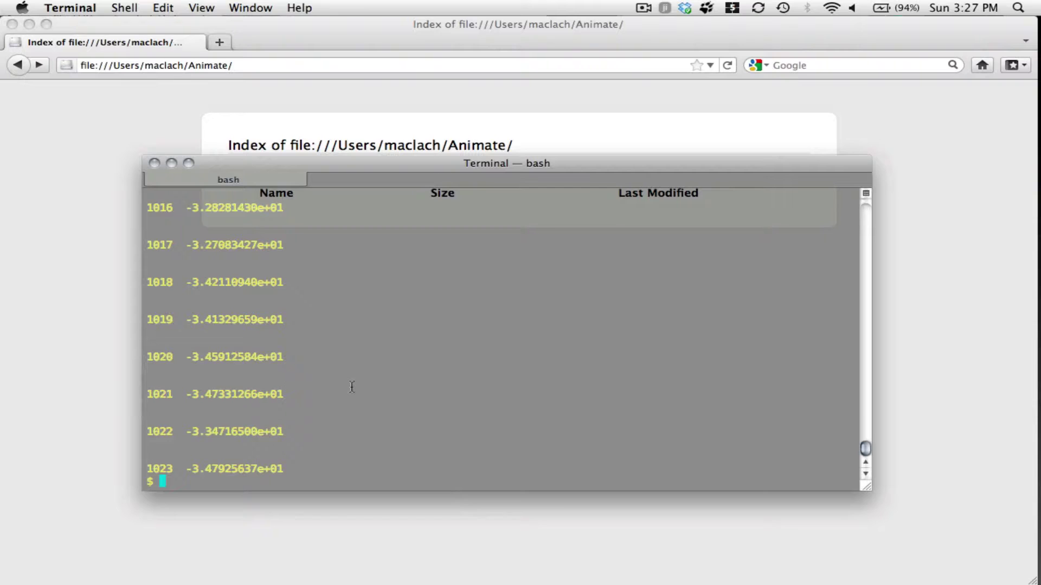
Redirect the output of the numbered awk command to the file brownian.dat.
{"action": "key", "text": "Up"}
{"action": "type", "text": "> br"}
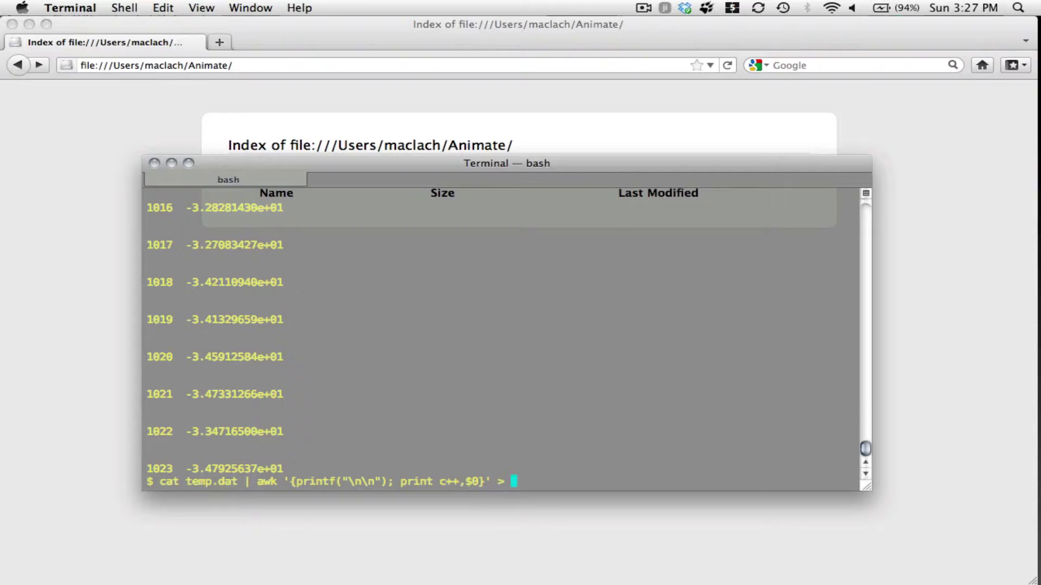
{"action": "type", "text": "owniand."}
{"action": "key", "text": "BackSpace"}
{"action": "key", "text": "BackSpace"}
{"action": "type", "text": ".dat"}
{"action": "key", "text": "Return"}
Plot brownian.dat in gnuplot to check the data, and exit gnuplot.
{"action": "type", "text": "gnuplot"}
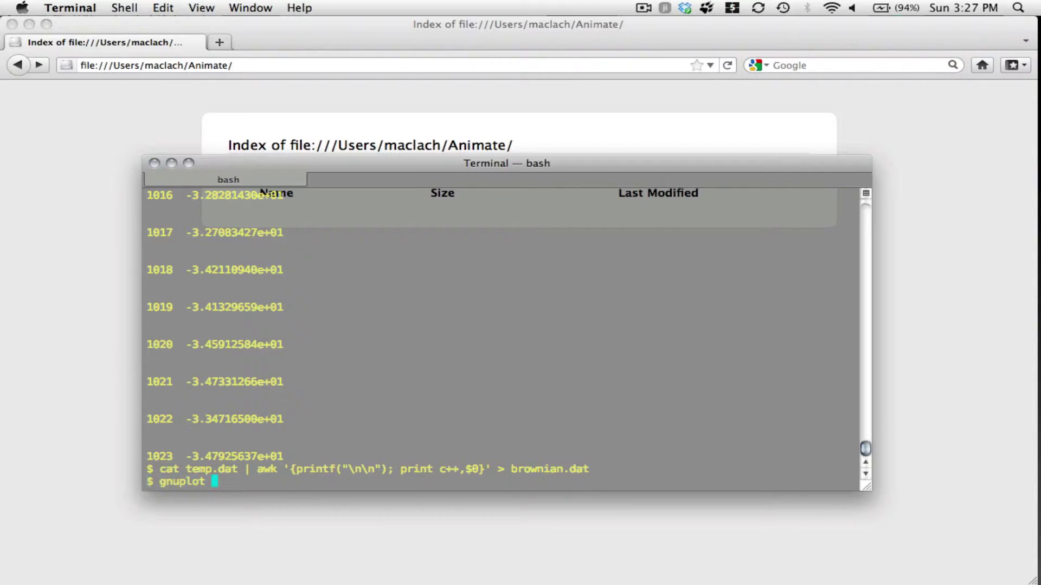
{"action": "key", "text": "Return"}
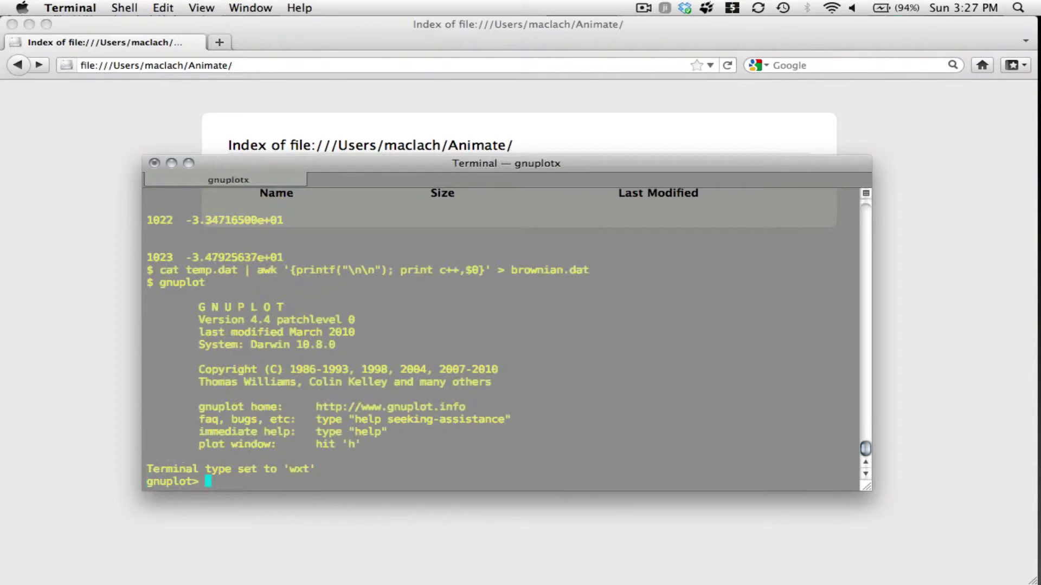
{"action": "type", "text": "pl 'brownian.dat'"}
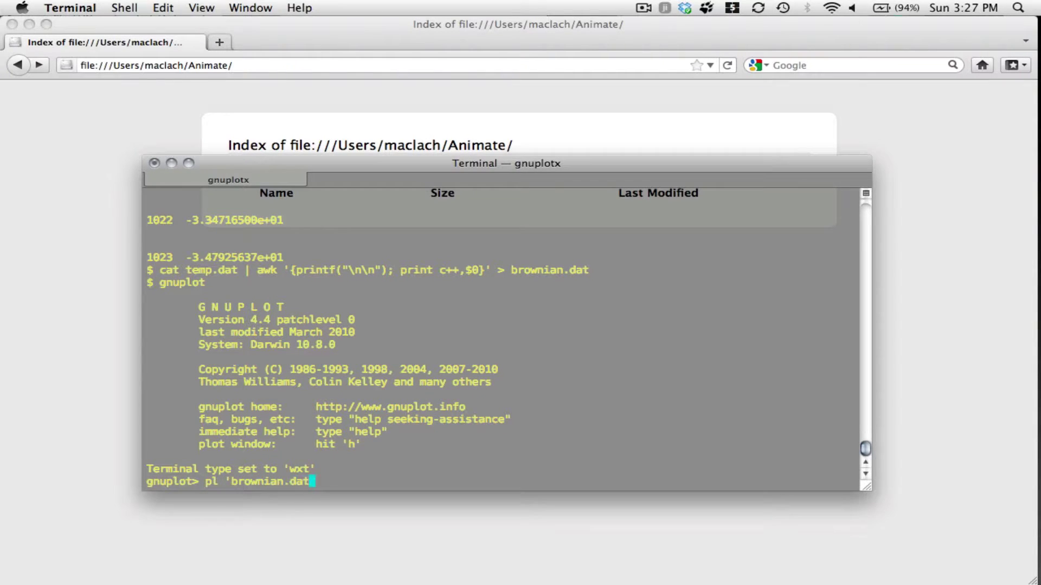
{"action": "key", "text": "Return"}
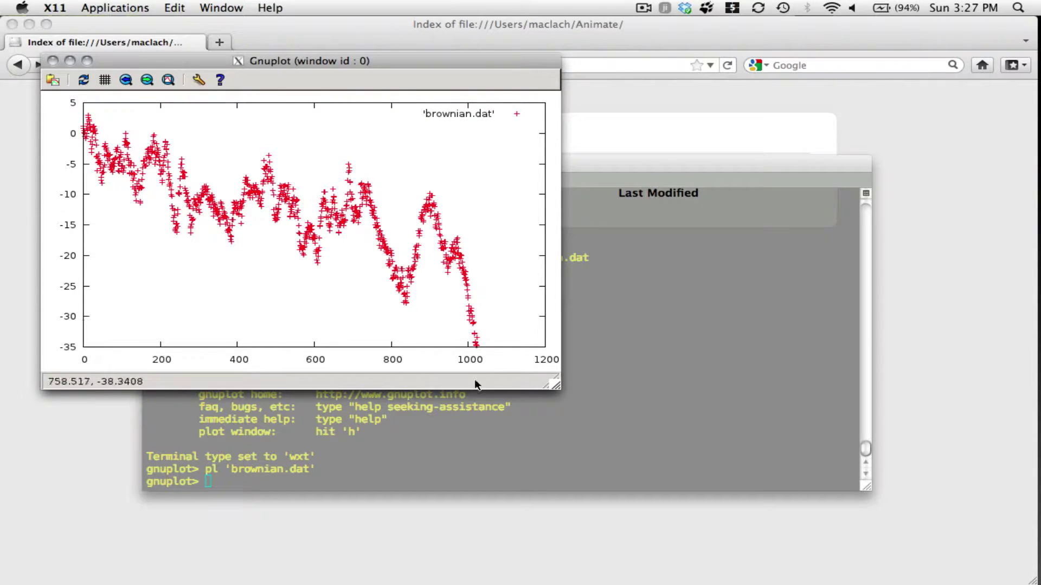
{"action": "left_click", "coordinate": [622, 374]}
{"action": "type", "text": "exit"}
{"action": "key", "text": "Return"}
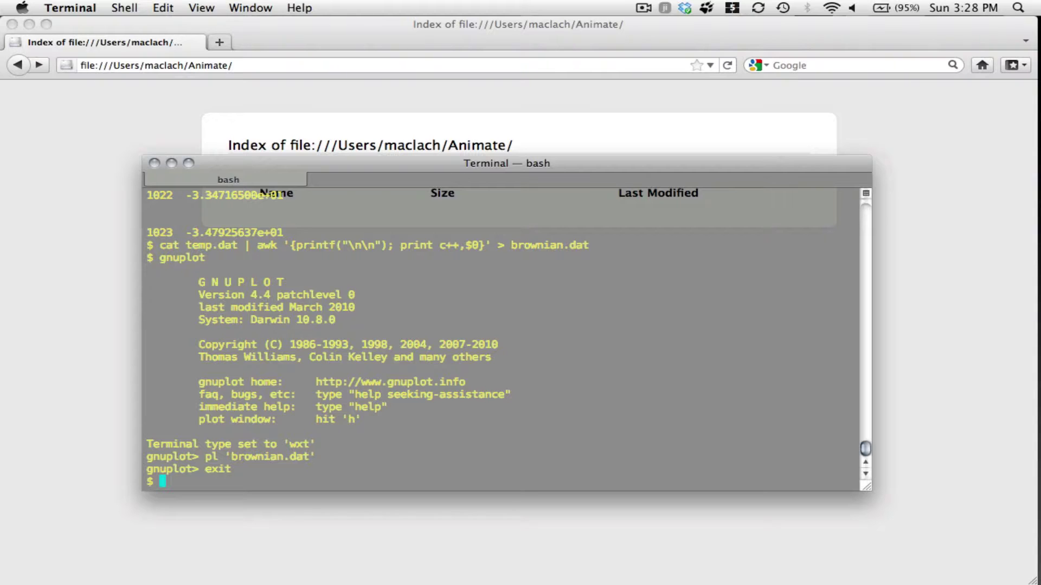
Run a bash for loop that echoes "$i" for i from 0 while i < 1024.
{"action": "type", "text": "for ((i=0; i < 1023"}
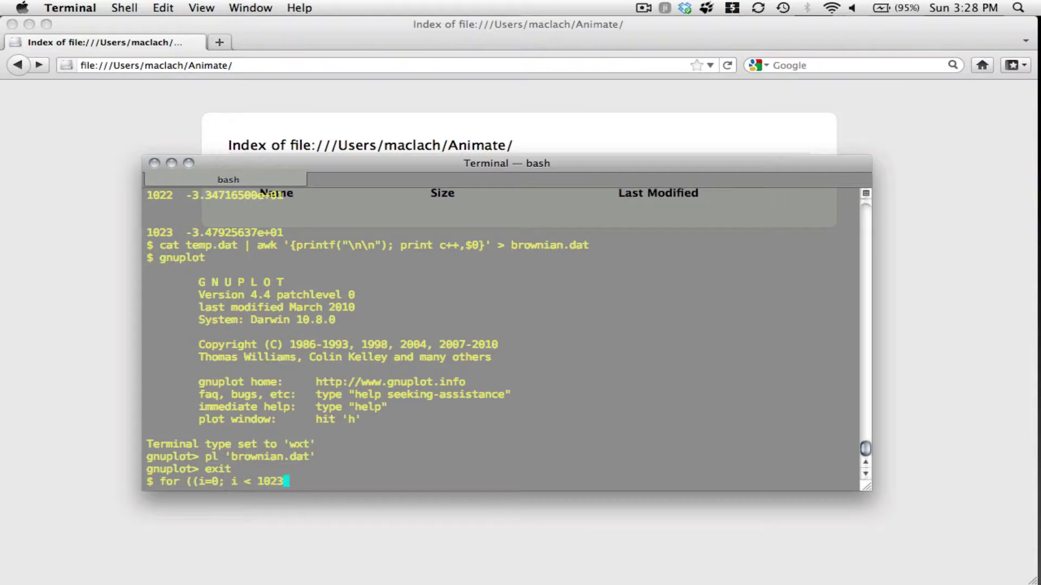
{"action": "key", "text": "BackSpace"}
{"action": "type", "text": "4; i++)) do echo "}
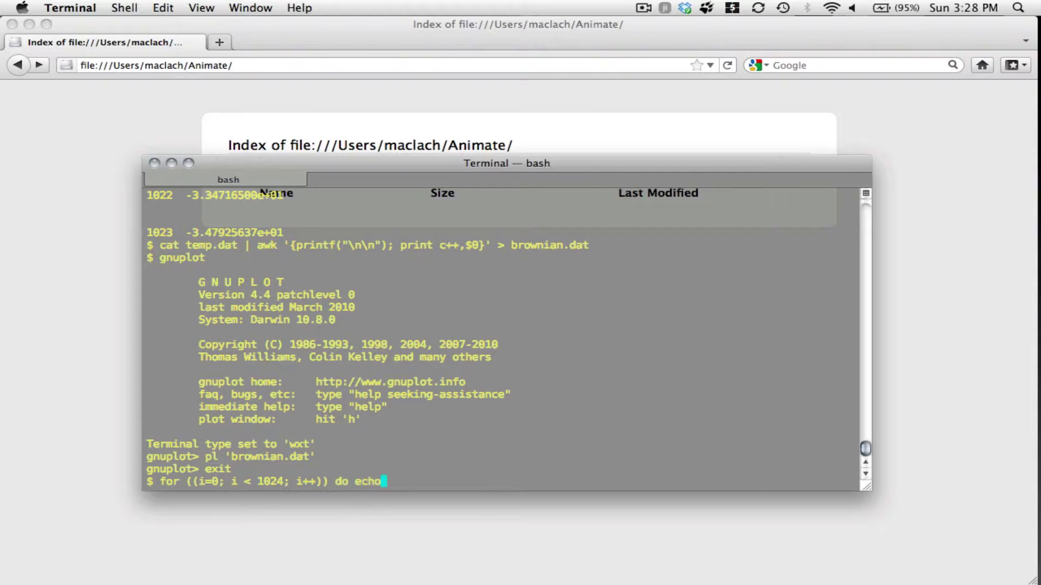
{"action": "type", "text": "\""}
{"action": "type", "text": "i"}
{"action": "type", "text": "$i\""}
{"action": "type", "text": "; "}
{"action": "type", "text": "done"}
{"action": "key", "text": "Return"}
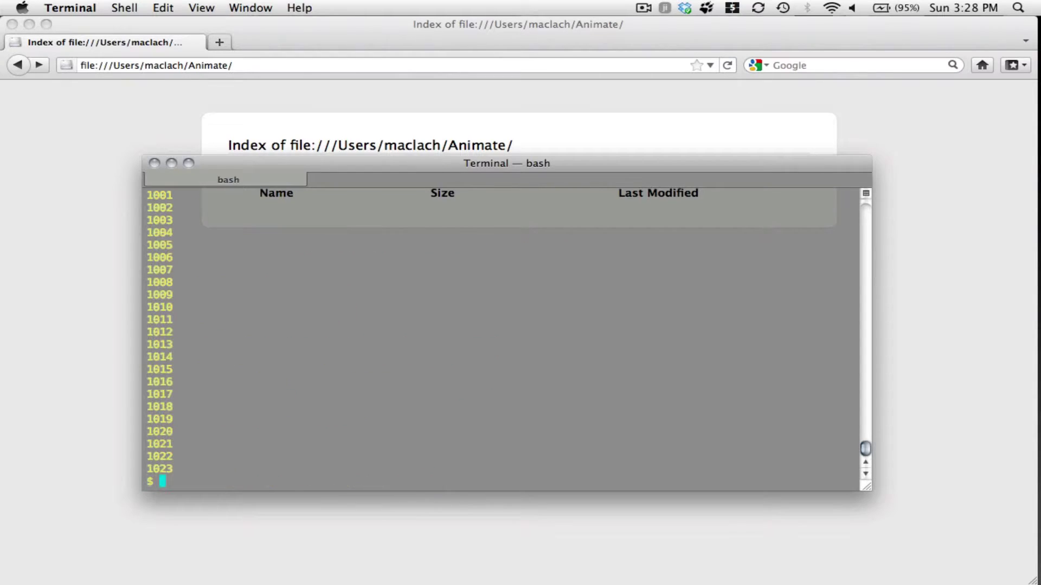
Rerun the for loop so that it echoes "plot 'brownian.dat' using 1:2 index $i" for each i.
{"action": "key", "text": "Up"}
{"action": "key", "text": "Left"}
{"action": "key", "text": "Left"}
{"action": "key", "text": "Left"}
{"action": "key", "text": "Left"}
{"action": "key", "text": "Left"}
{"action": "key", "text": "Left"}
{"action": "key", "text": "Left"}
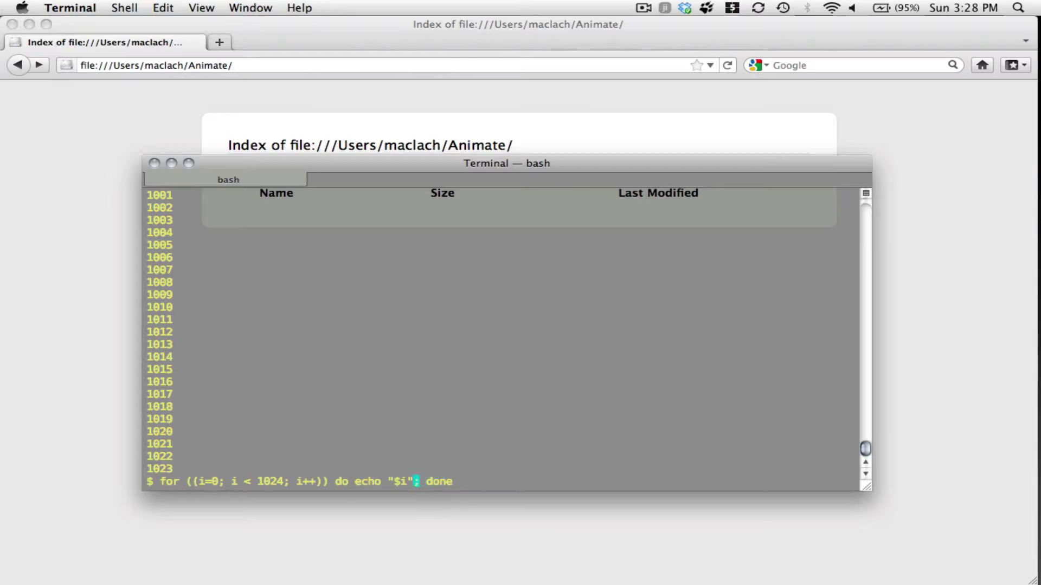
{"action": "key", "text": "Left"}
{"action": "key", "text": "Left"}
{"action": "type", "text": "pl"}
{"action": "key", "text": "BackSpace"}
{"action": "type", "text": "ot 'bro"}
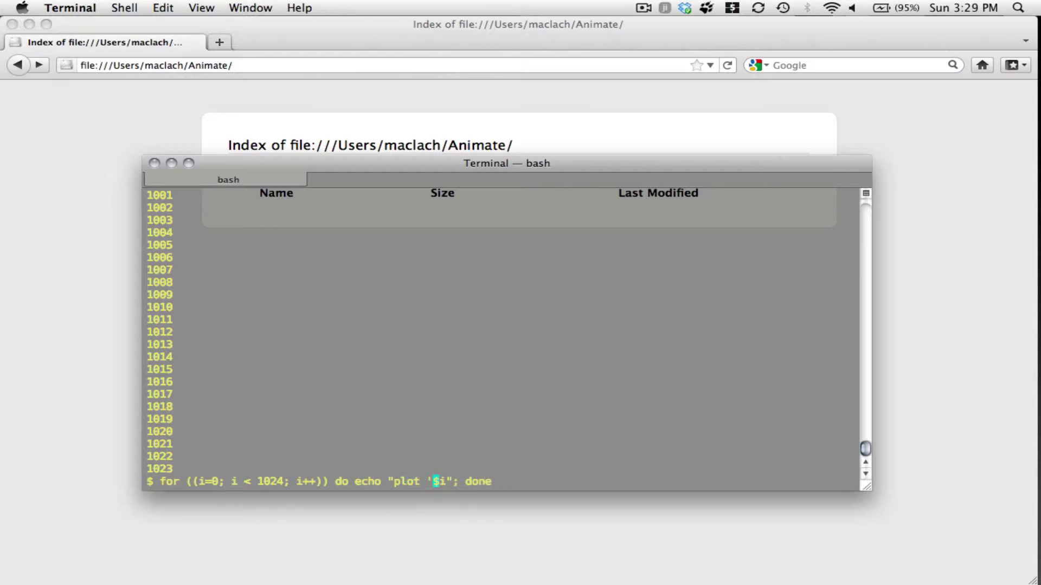
{"action": "type", "text": "wnian"}
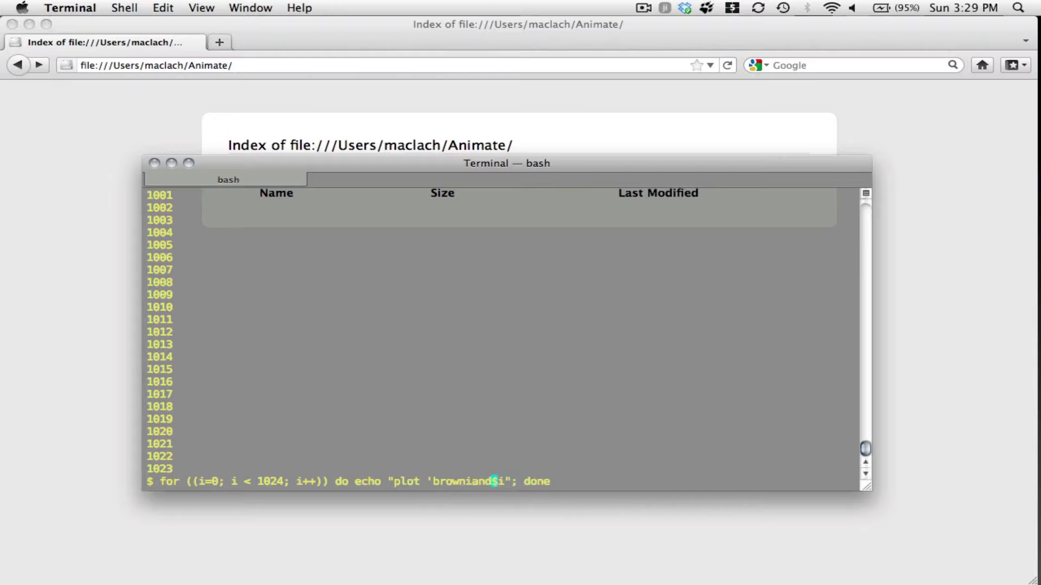
{"action": "type", "text": ".dat'"}
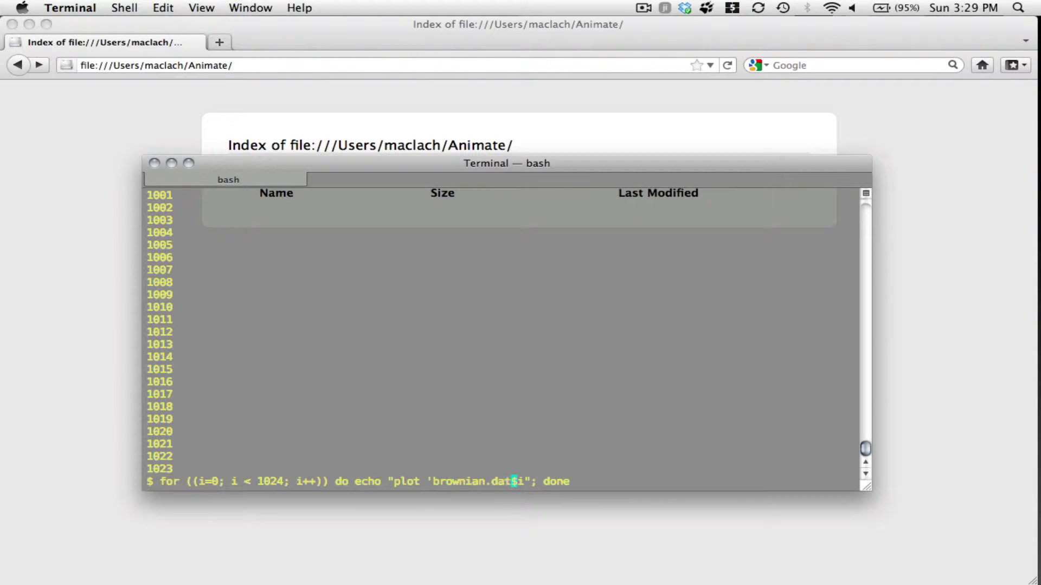
{"action": "type", "text": " using "}
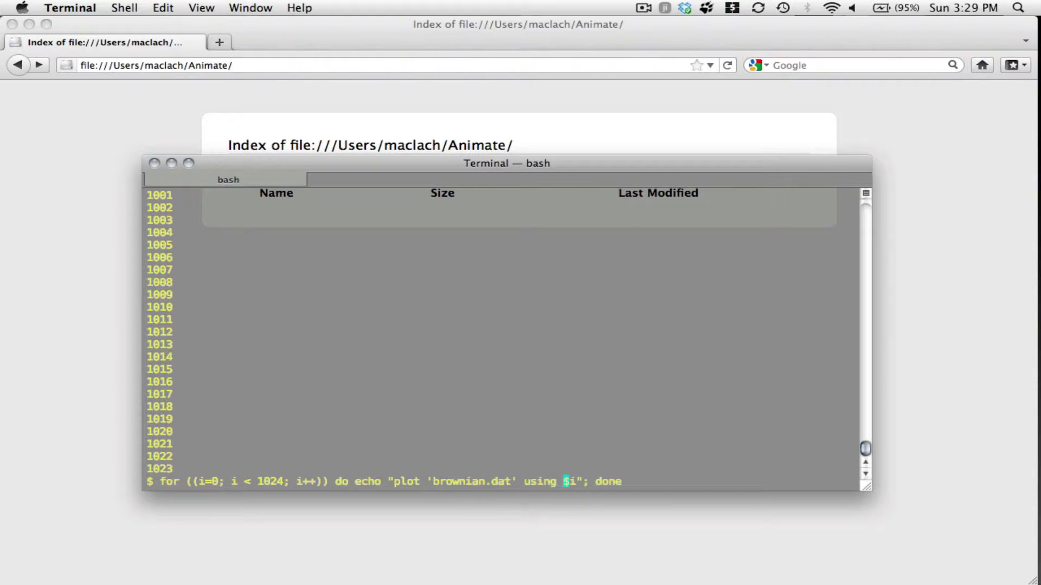
{"action": "type", "text": "1:2"}
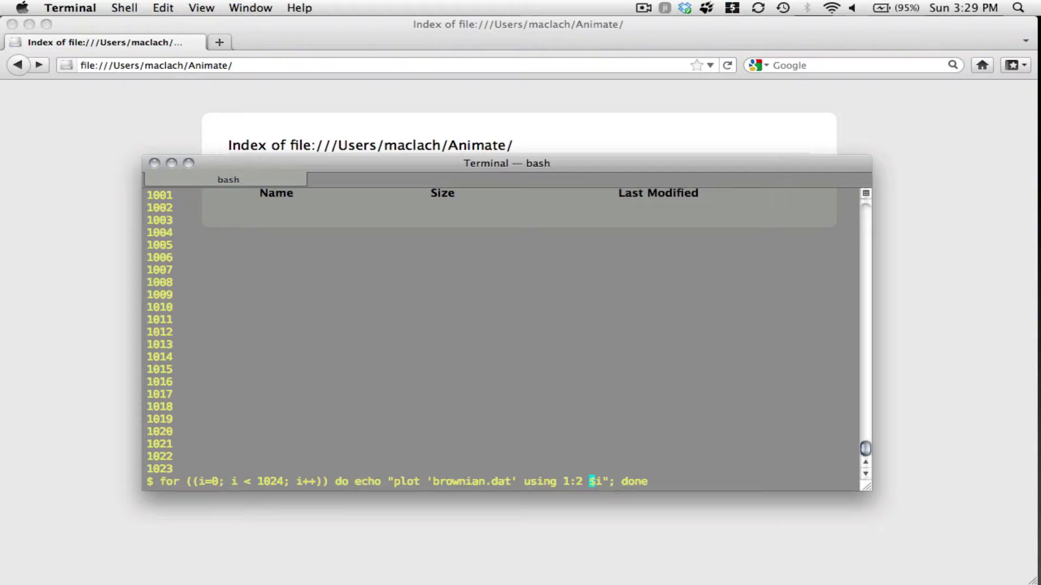
{"action": "type", "text": "index"}
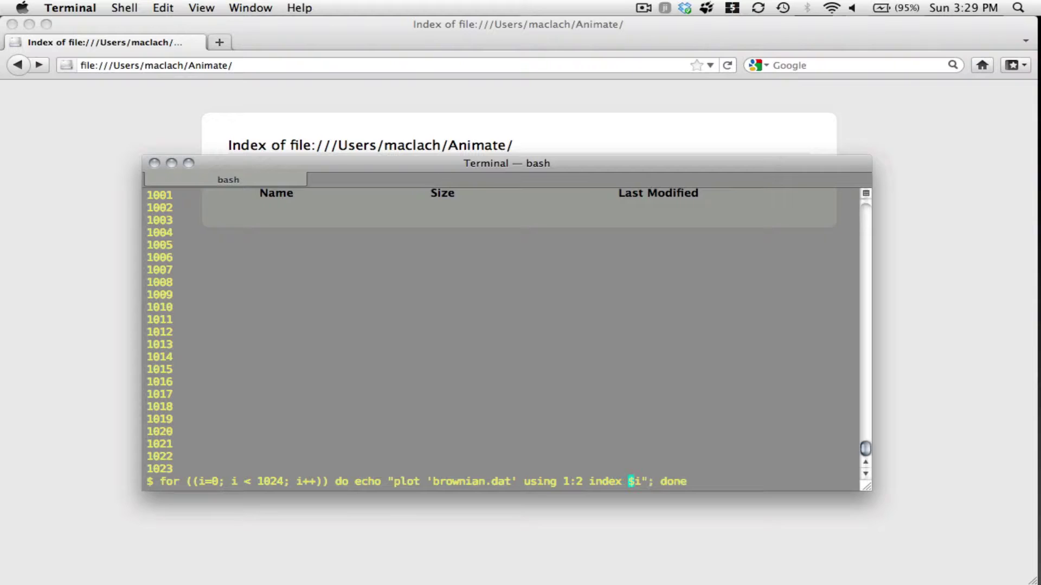
{"action": "key", "text": "Right"}
{"action": "key", "text": "Right"}
{"action": "key", "text": "Right"}
{"action": "key", "text": "Right"}
{"action": "key", "text": "Right"}
{"action": "key", "text": "Right"}
{"action": "key", "text": "Right"}
{"action": "key", "text": "Right"}
{"action": "key", "text": "Return"}
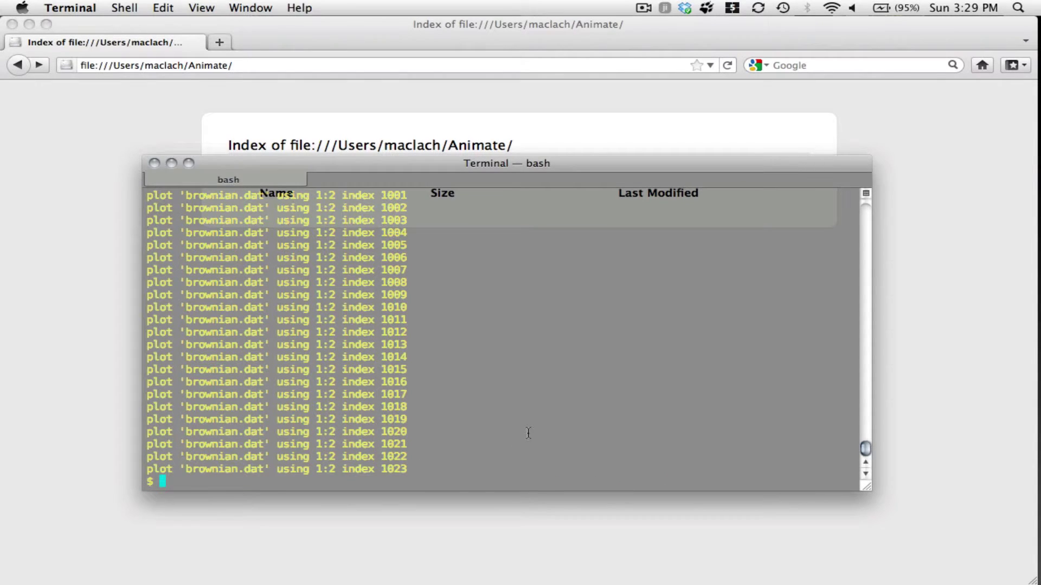
Rerun the plot-command loop with its output redirected to the file gnu_animate.gp.
{"action": "key", "text": "Up"}
{"action": "type", "text": "> "}
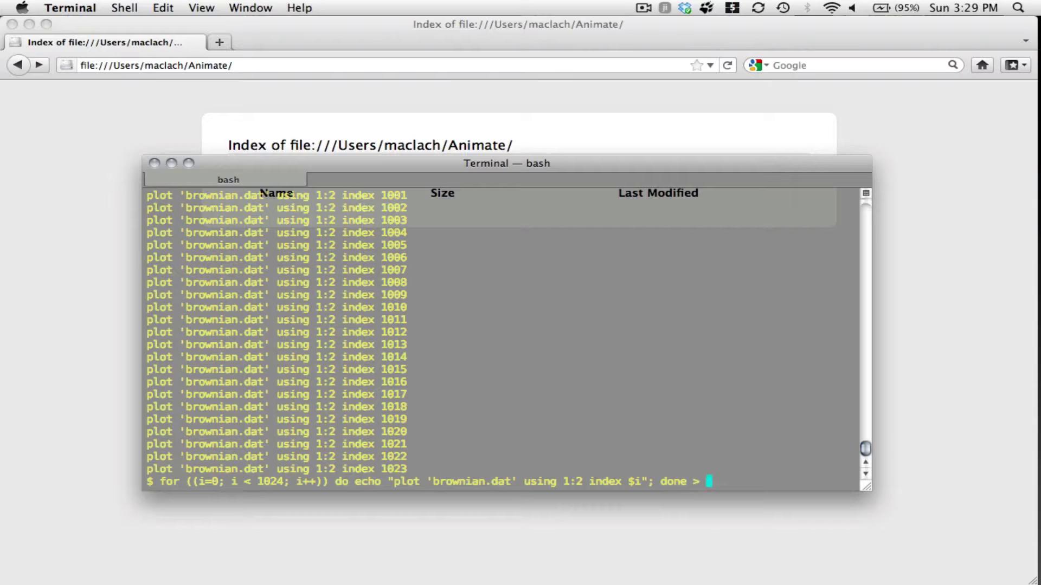
{"action": "type", "text": "gnu_animate."}
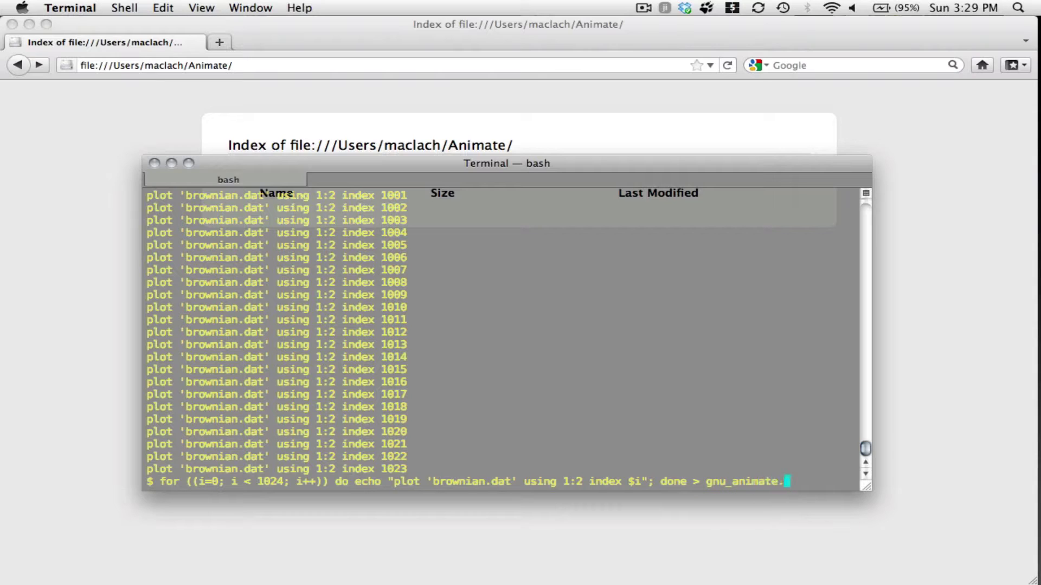
{"action": "type", "text": "gp"}
{"action": "key", "text": "Return"}
View gnu_animate.gp with less to check the generated plot commands, and quit the viewer.
{"action": "type", "text": "less g"}
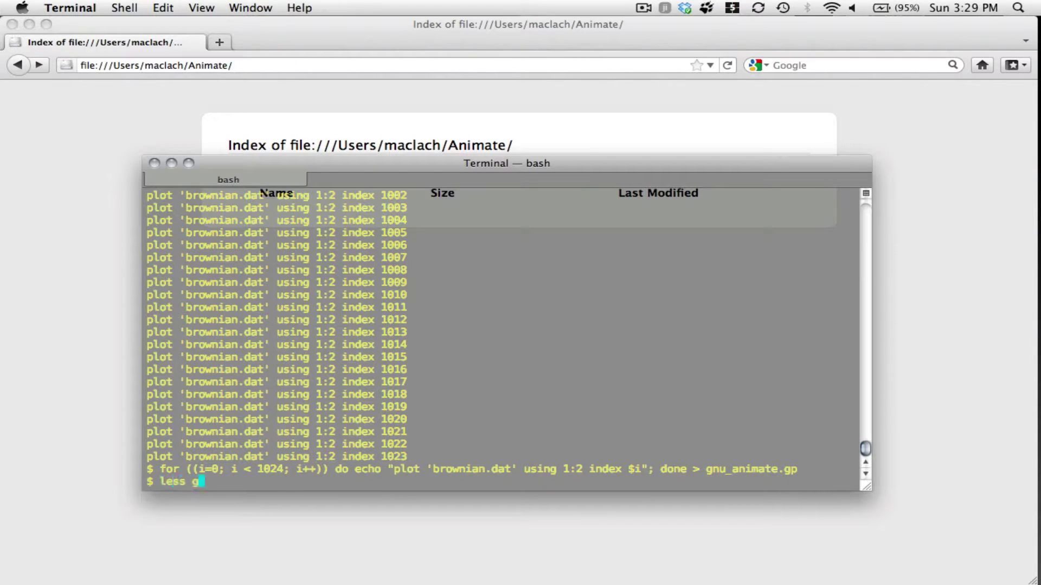
{"action": "key", "text": "Tab"}
{"action": "key", "text": "Return"}
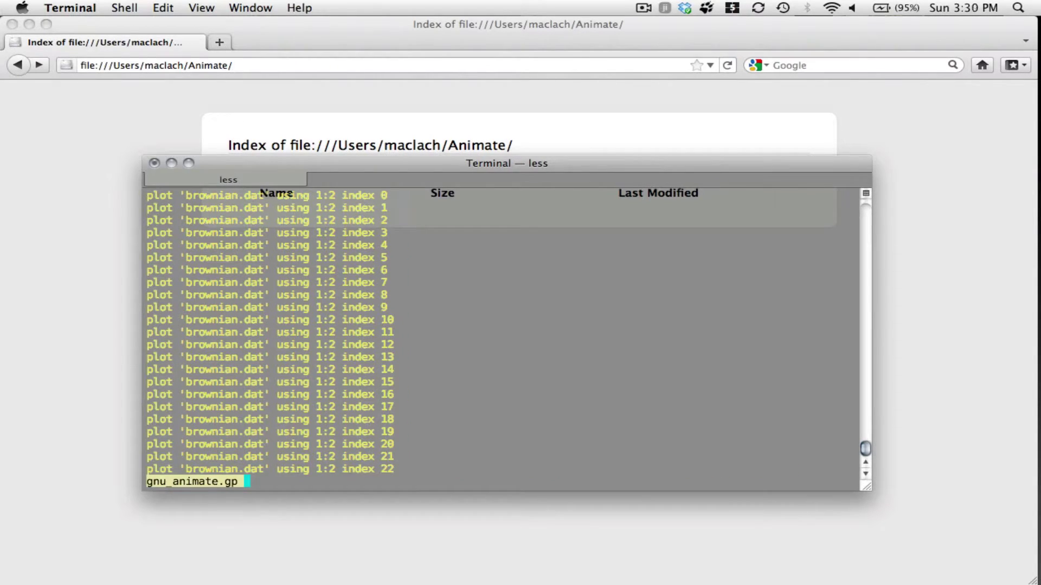
{"action": "key", "text": "q"}
Rerun the loop writing gnu_animate.gp with "ps 2 pt 6" added after index $i in the echoed plot command.
{"action": "key", "text": "Up"}
{"action": "key", "text": "Up"}
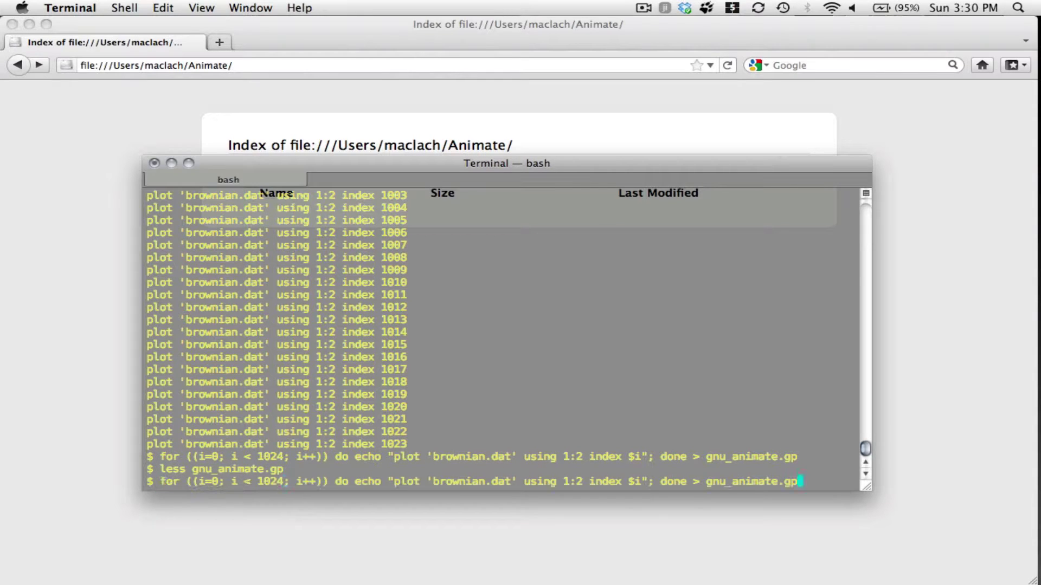
{"action": "key", "text": "Left"}
{"action": "key", "text": "Left"}
{"action": "key", "text": "Left"}
{"action": "key", "text": "Left"}
{"action": "key", "text": "Left"}
{"action": "key", "text": "Left"}
{"action": "key", "text": "Left"}
{"action": "key", "text": "Left"}
{"action": "key", "text": "Left"}
{"action": "key", "text": "Left"}
{"action": "key", "text": "Left"}
{"action": "key", "text": "Left"}
{"action": "key", "text": "Left"}
{"action": "key", "text": "Left"}
{"action": "key", "text": "Left"}
{"action": "key", "text": "Left"}
{"action": "key", "text": "Left"}
{"action": "key", "text": "Left"}
{"action": "key", "text": "Left"}
{"action": "key", "text": "Left"}
{"action": "key", "text": "Left"}
{"action": "key", "text": "Left"}
{"action": "key", "text": "Left"}
{"action": "key", "text": "Left"}
{"action": "key", "text": "Left"}
{"action": "key", "text": "Left"}
{"action": "key", "text": "Left"}
{"action": "key", "text": "Left"}
{"action": "key", "text": "Left"}
{"action": "key", "text": "Left"}
{"action": "key", "text": "Left"}
{"action": "key", "text": "Left"}
{"action": "key", "text": "Left"}
{"action": "key", "text": "Right"}
{"action": "key", "text": "Right"}
{"action": "key", "text": "Right"}
{"action": "key", "text": "Right"}
{"action": "key", "text": "Right"}
{"action": "key", "text": "Right"}
{"action": "key", "text": "Right"}
{"action": "key", "text": "Right"}
{"action": "key", "text": "Right"}
{"action": "key", "text": "Right"}
{"action": "key", "text": "Right"}
{"action": "key", "text": "Right"}
{"action": "key", "text": "Right"}
{"action": "type", "text": "ps"}
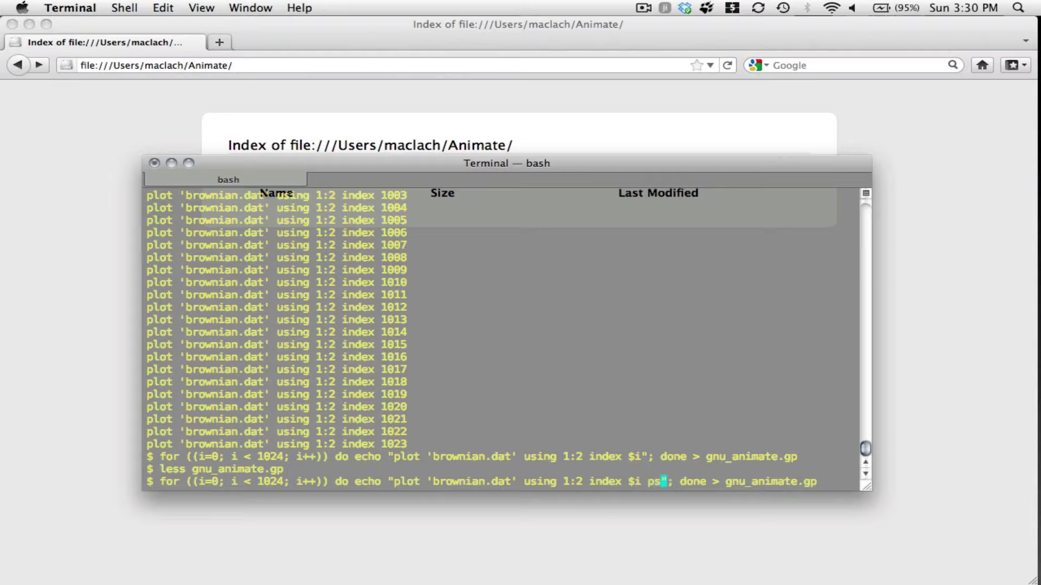
{"action": "type", "text": " 2 pt "}
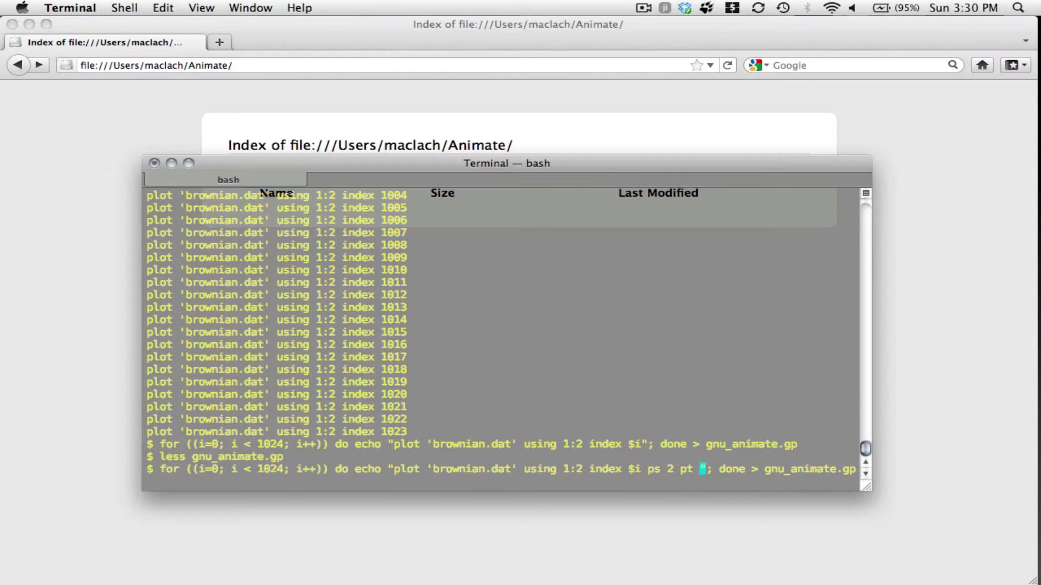
{"action": "type", "text": "3"}
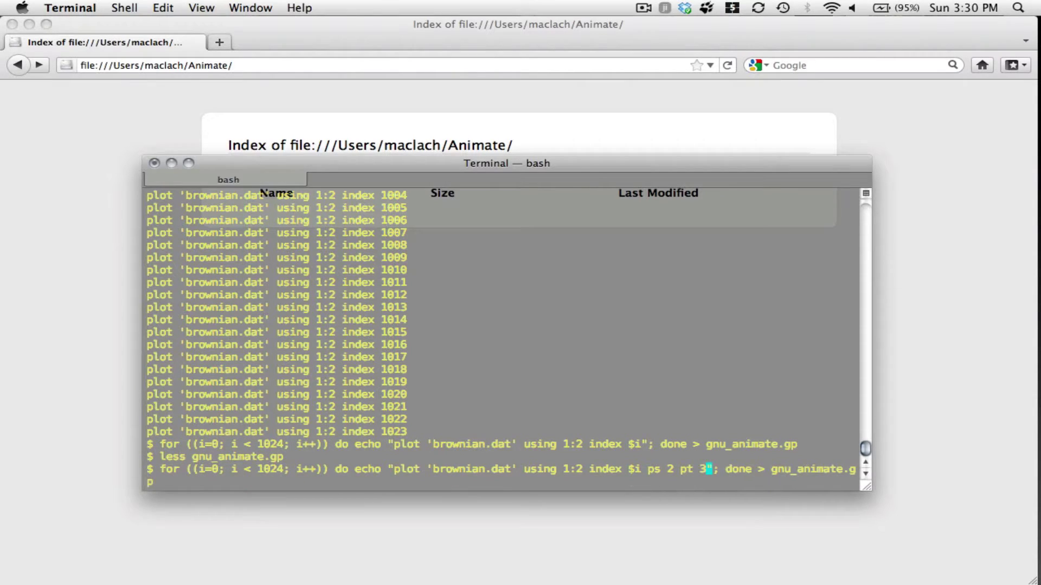
{"action": "key", "text": "BackSpace"}
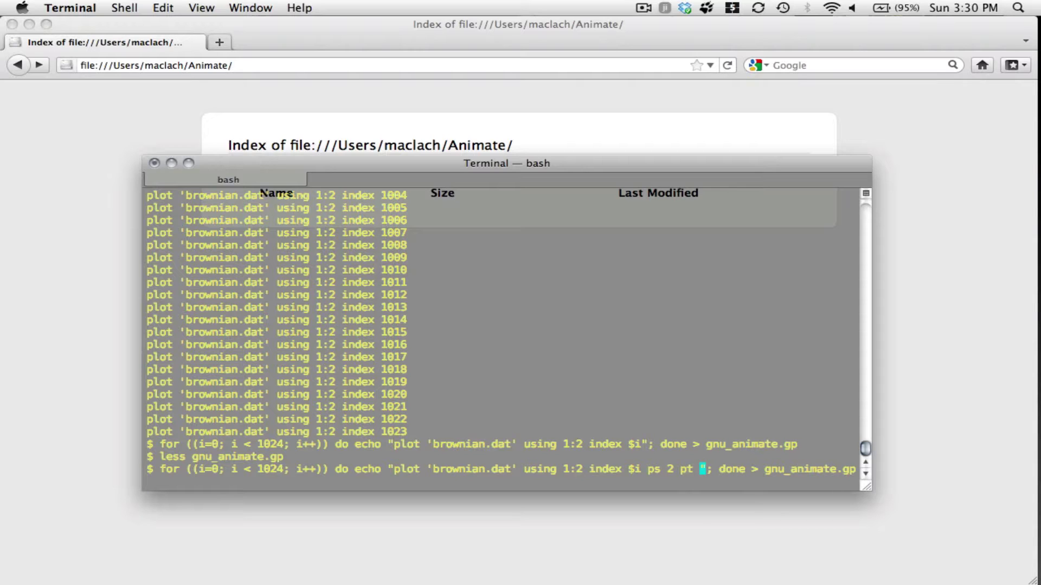
{"action": "type", "text": "6"}
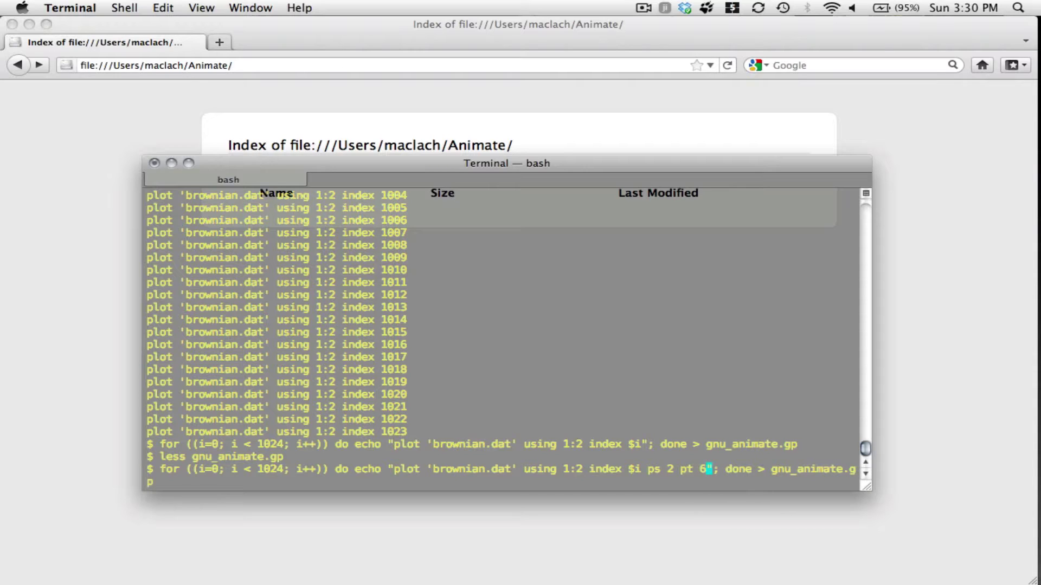
{"action": "type", "text": "w"}
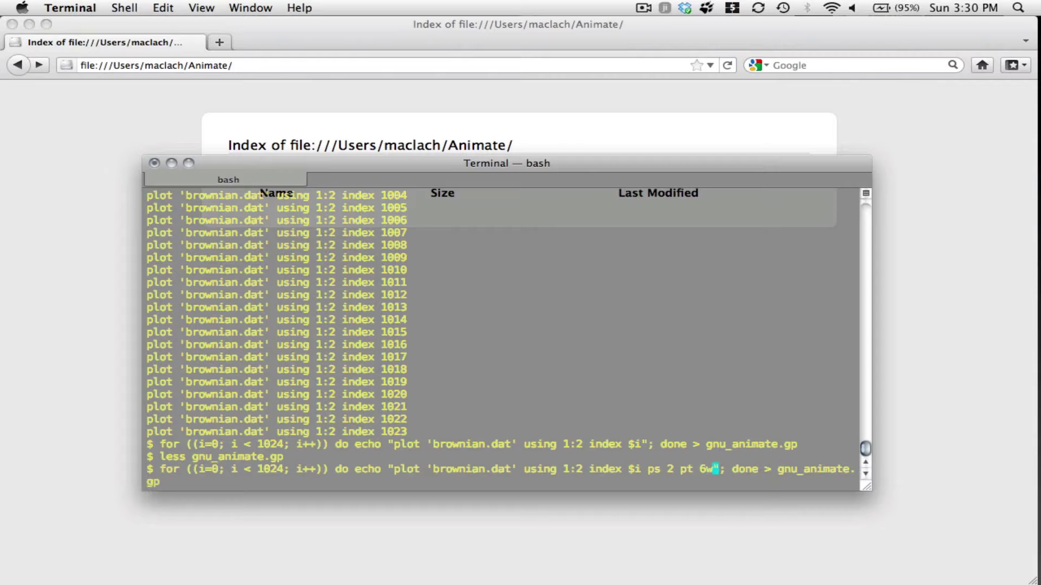
{"action": "key", "text": "BackSpace"}
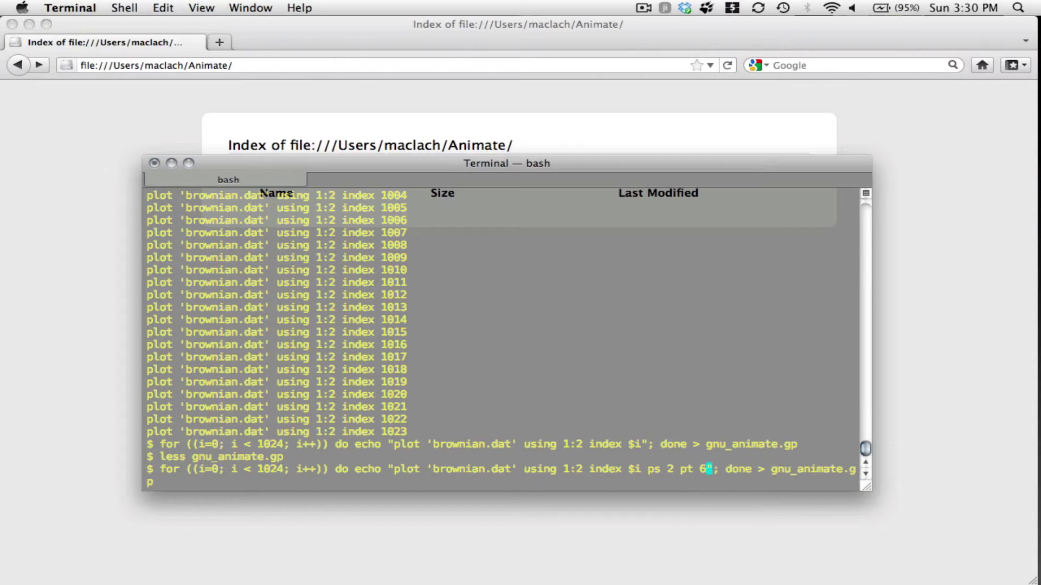
{"action": "key", "text": "Return"}
Check the point size and point type options in gnu_animate.gp with less, and quit the viewer.
{"action": "type", "text": "less gnu_animate.gp"}
{"action": "key", "text": "Return"}
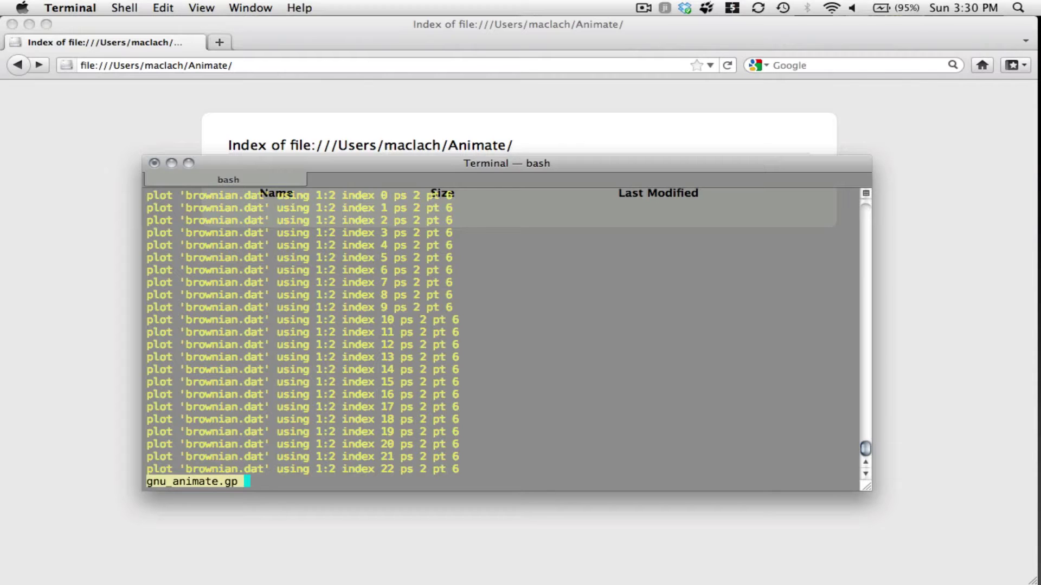
{"action": "type", "text": "q"}
Start gnuplot, plot 'brownian.dat' to examine the axis ranges, and exit gnuplot.
{"action": "type", "text": "gnuplot"}
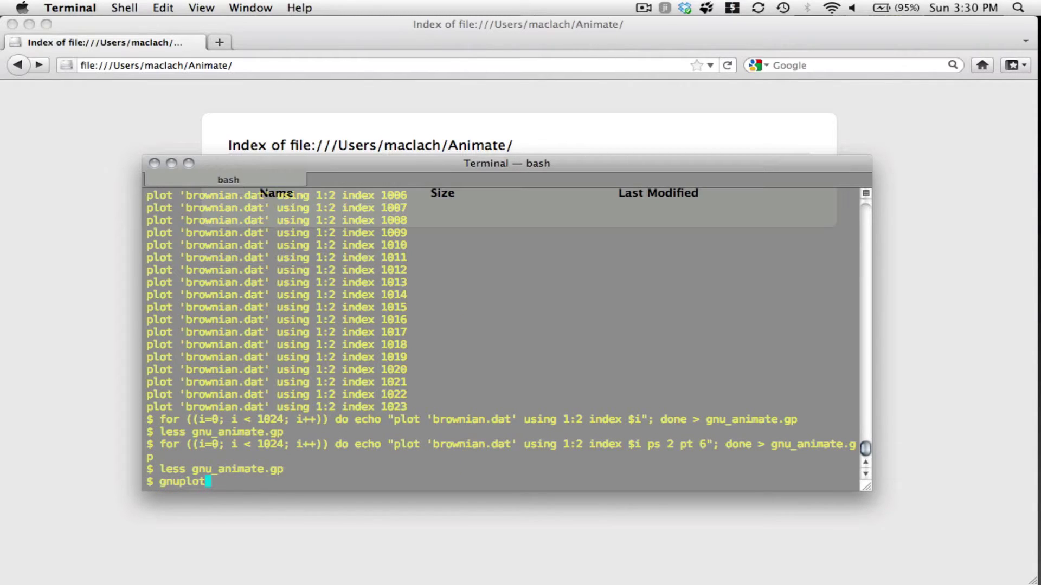
{"action": "key", "text": "Up"}
{"action": "key", "text": "Down"}
{"action": "key", "text": "Return"}
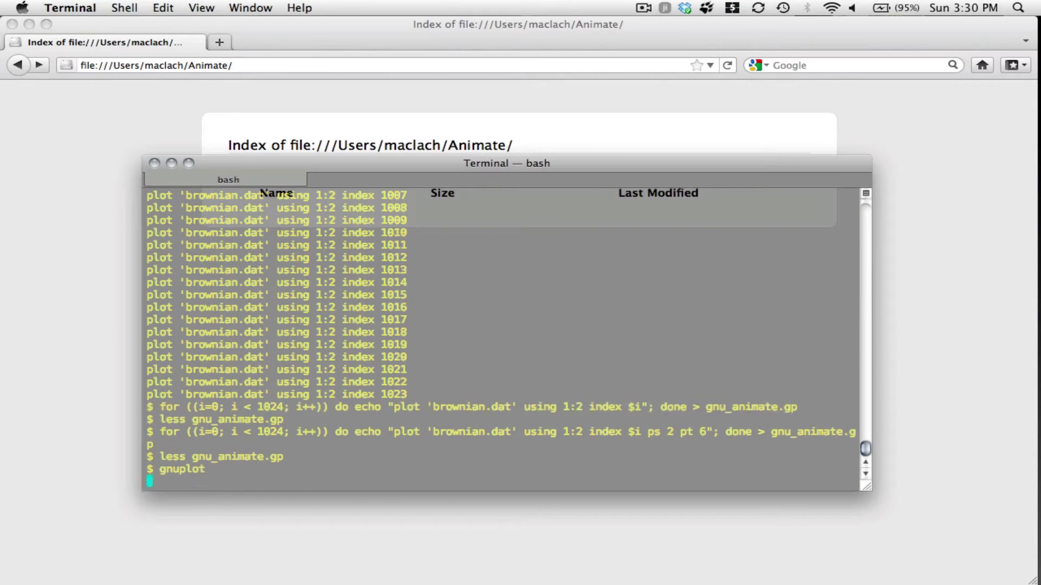
{"action": "type", "text": "pl 'brownian.dat'"}
{"action": "key", "text": "Return"}
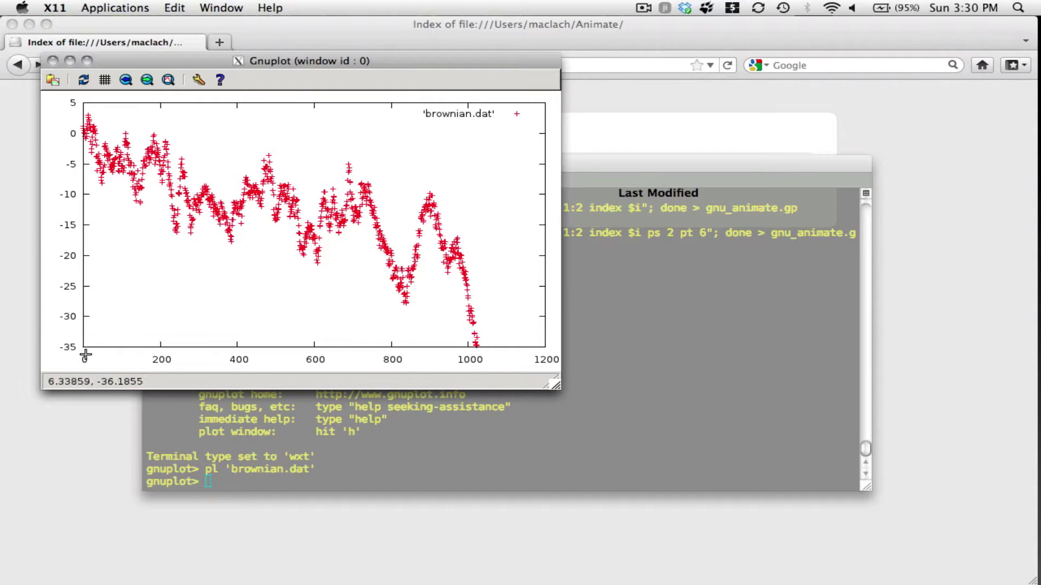
{"action": "left_click", "coordinate": [673, 407]}
{"action": "type", "text": "exit"}
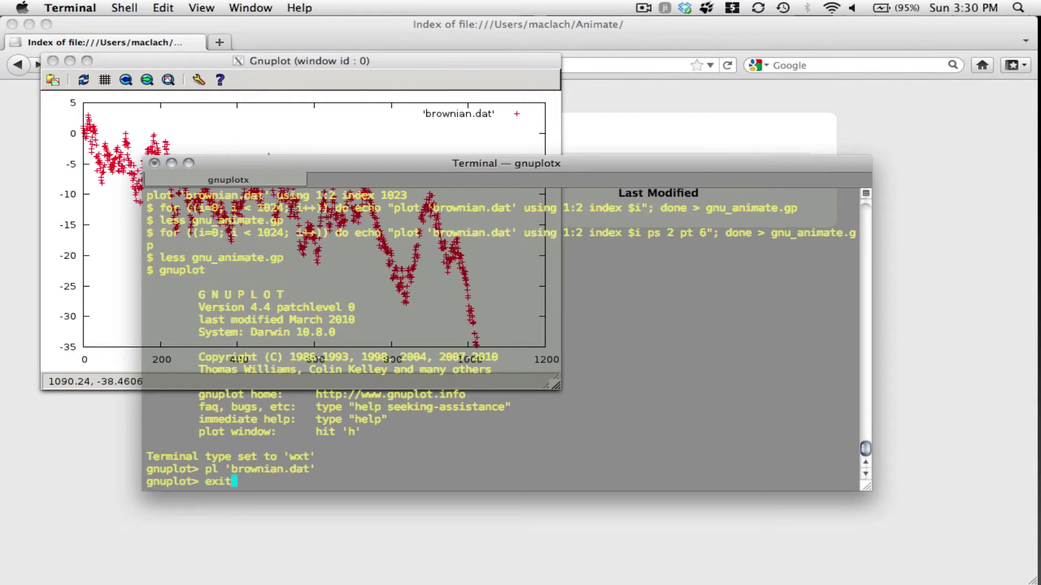
{"action": "key", "text": "Return"}
Rerun the loop writing gnu_animate.gp with the ranges "[0:1023] []" inserted before 'brownian.dat' in the echoed plot command.
{"action": "key", "text": "Up"}
{"action": "key", "text": "Up"}
{"action": "key", "text": "Up"}
{"action": "key", "text": "ctrl+a"}
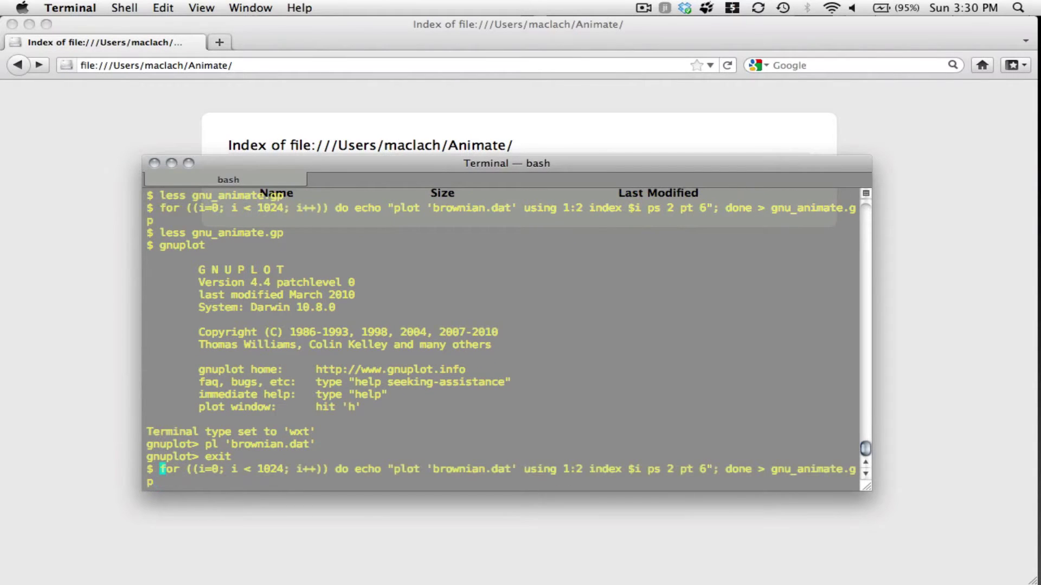
{"action": "key", "text": "Right"}
{"action": "key", "text": "Right"}
{"action": "key", "text": "Right"}
{"action": "key", "text": "Right"}
{"action": "key", "text": "Right"}
{"action": "key", "text": "Right"}
{"action": "key", "text": "Right"}
{"action": "key", "text": "Right"}
{"action": "key", "text": "Right"}
{"action": "key", "text": "Right"}
{"action": "key", "text": "Right"}
{"action": "key", "text": "Right"}
{"action": "key", "text": "Right"}
{"action": "key", "text": "Right"}
{"action": "key", "text": "Right"}
{"action": "key", "text": "Right"}
{"action": "key", "text": "Right"}
{"action": "key", "text": "Right"}
{"action": "key", "text": "Right"}
{"action": "key", "text": "Right"}
{"action": "key", "text": "Right"}
{"action": "key", "text": "Right"}
{"action": "key", "text": "Right"}
{"action": "key", "text": "Right"}
{"action": "key", "text": "Right"}
{"action": "key", "text": "Right"}
{"action": "key", "text": "Right"}
{"action": "key", "text": "Right"}
{"action": "key", "text": "Right"}
{"action": "key", "text": "Right"}
{"action": "key", "text": "Right"}
{"action": "key", "text": "Right"}
{"action": "key", "text": "Right"}
{"action": "key", "text": "Right"}
{"action": "key", "text": "Right"}
{"action": "key", "text": "Right"}
{"action": "type", "text": "[0"}
{"action": "type", "text": ":1023"}
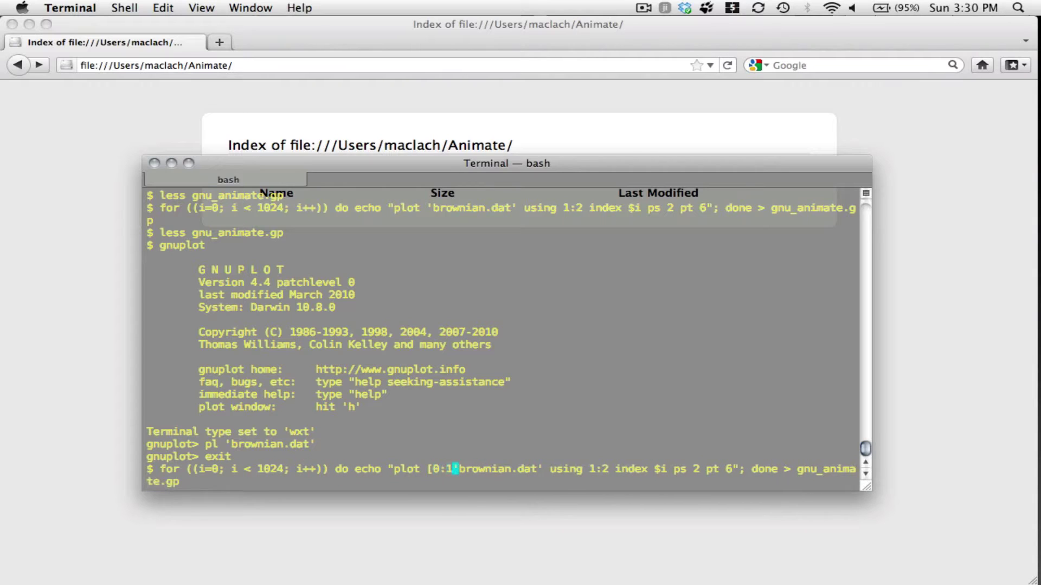
{"action": "type", "text": "] "}
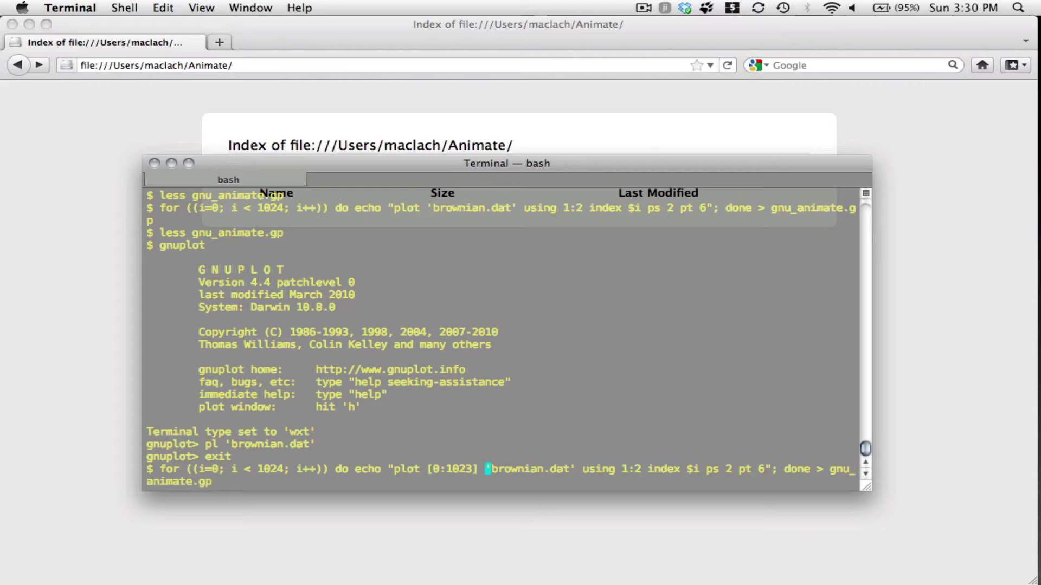
{"action": "type", "text": "["}
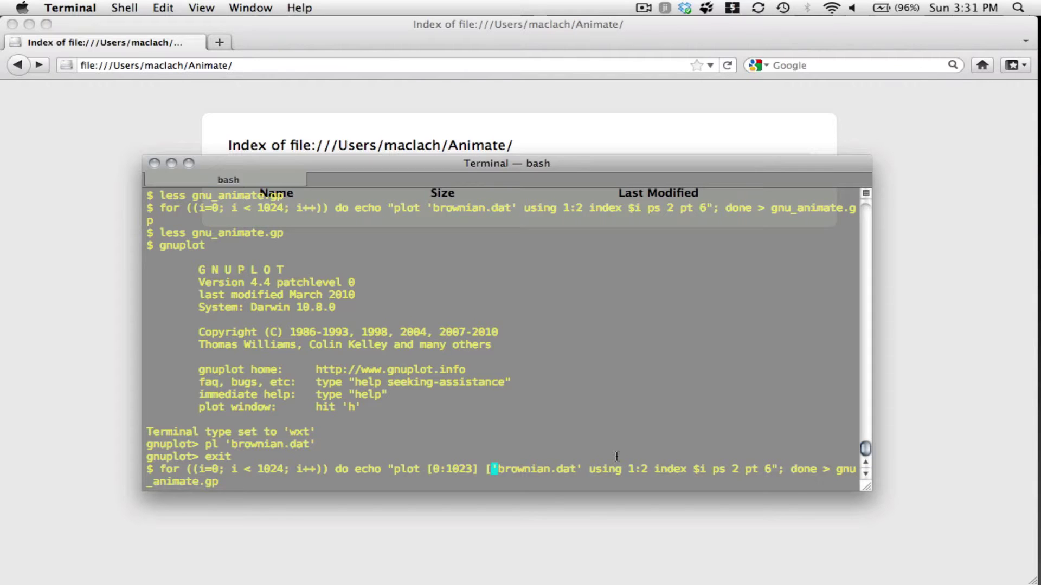
{"action": "type", "text": "]"}
{"action": "key", "text": "Return"}
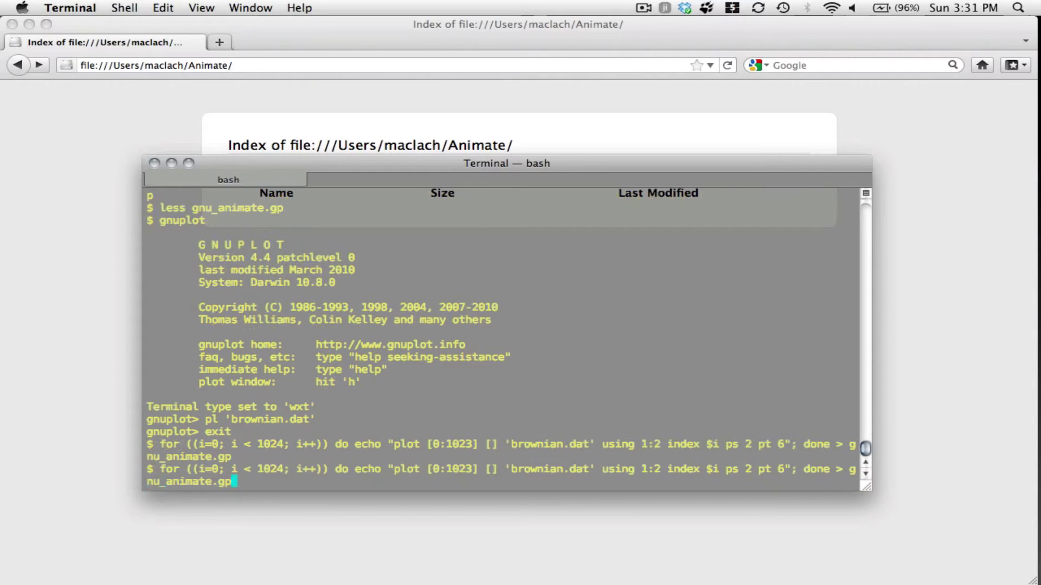
Start gnuplot again, replot 'brownian.dat' to examine its vertical range, and return to the gnuplot prompt.
{"action": "type", "text": "gnuplot"}
{"action": "key", "text": "Return"}
{"action": "key", "text": "Up"}
{"action": "key", "text": "Up"}
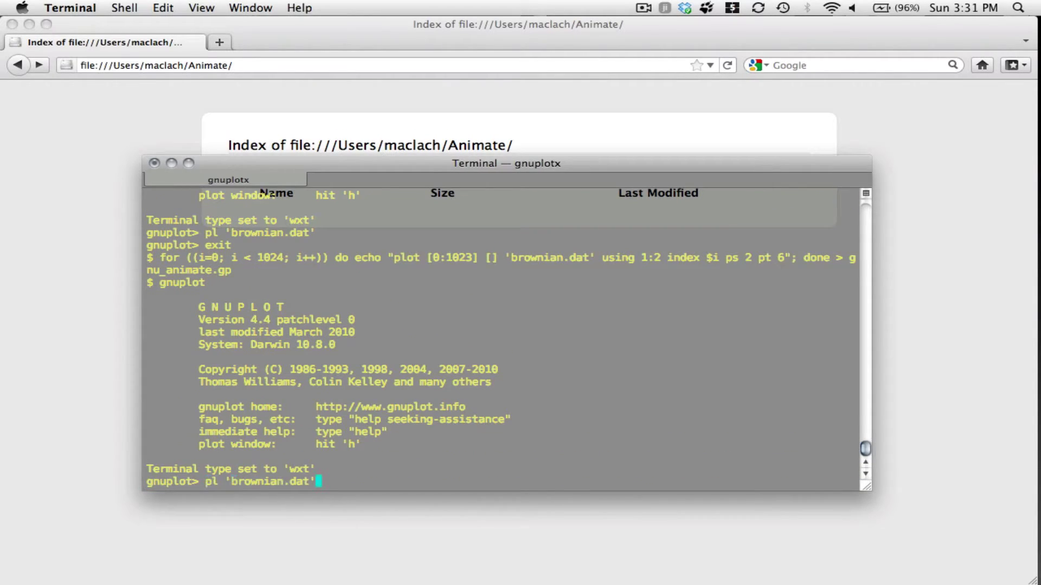
{"action": "key", "text": "Return"}
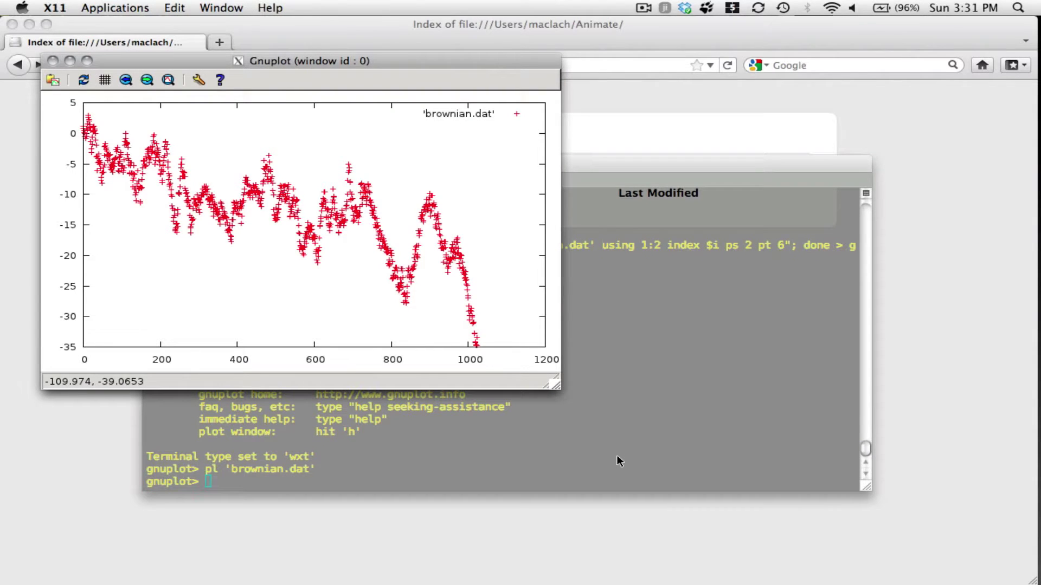
{"action": "left_click", "coordinate": [678, 426]}
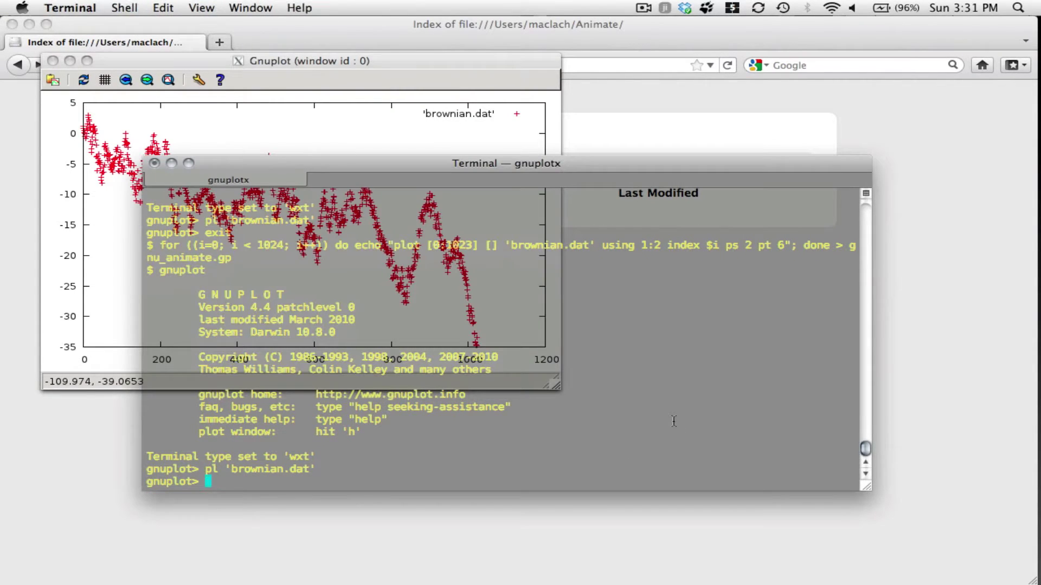
Exit gnuplot and rerun the loop writing gnu_animate.gp with the vertical range set to [-35:5] in the echoed plot command.
{"action": "type", "text": "exit"}
{"action": "key", "text": "Return"}
{"action": "key", "text": "Up"}
{"action": "key", "text": "Up"}
{"action": "key", "text": "ctrl+a"}
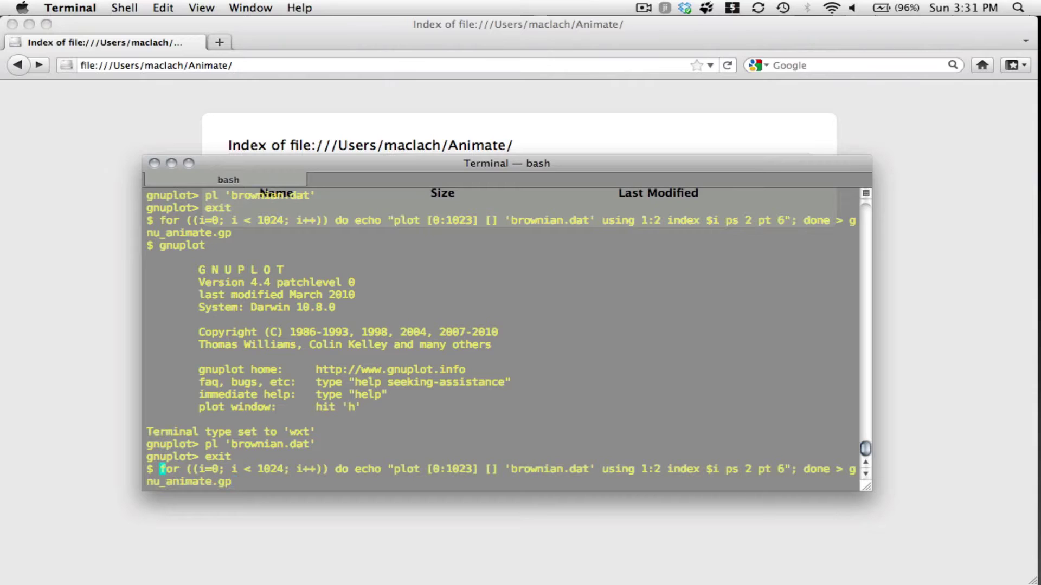
{"action": "key", "text": "Right"}
{"action": "key", "text": "Right"}
{"action": "key", "text": "Right"}
{"action": "key", "text": "Right"}
{"action": "key", "text": "Right"}
{"action": "key", "text": "Right"}
{"action": "key", "text": "Right"}
{"action": "key", "text": "Right"}
{"action": "key", "text": "Right"}
{"action": "key", "text": "Right"}
{"action": "key", "text": "Right"}
{"action": "key", "text": "Right"}
{"action": "key", "text": "Right"}
{"action": "key", "text": "Right"}
{"action": "key", "text": "Right"}
{"action": "key", "text": "Right"}
{"action": "key", "text": "Right"}
{"action": "key", "text": "Right"}
{"action": "key", "text": "Right"}
{"action": "key", "text": "Right"}
{"action": "key", "text": "Right"}
{"action": "key", "text": "Right"}
{"action": "key", "text": "Right"}
{"action": "key", "text": "Right"}
{"action": "key", "text": "Right"}
{"action": "key", "text": "Right"}
{"action": "key", "text": "Right"}
{"action": "key", "text": "Right"}
{"action": "key", "text": "Right"}
{"action": "key", "text": "Right"}
{"action": "key", "text": "Right"}
{"action": "key", "text": "Right"}
{"action": "key", "text": "Right"}
{"action": "key", "text": "Right"}
{"action": "key", "text": "Right"}
{"action": "key", "text": "Right"}
{"action": "key", "text": "Right"}
{"action": "key", "text": "Right"}
{"action": "key", "text": "Right"}
{"action": "key", "text": "Right"}
{"action": "key", "text": "Right"}
{"action": "key", "text": "Right"}
{"action": "key", "text": "Right"}
{"action": "key", "text": "Right"}
{"action": "key", "text": "Right"}
{"action": "key", "text": "Right"}
{"action": "key", "text": "Right"}
{"action": "type", "text": "-35:5"}
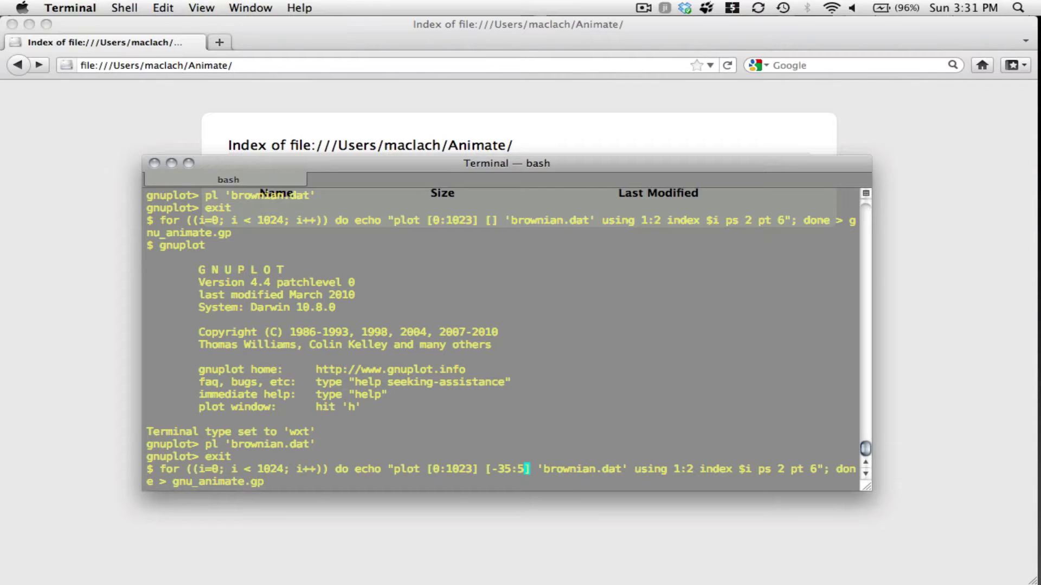
{"action": "key", "text": "Return"}
Start gnuplot and set its terminal to animated GIF with the default options.
{"action": "type", "text": "gnuplot"}
{"action": "key", "text": "Return"}
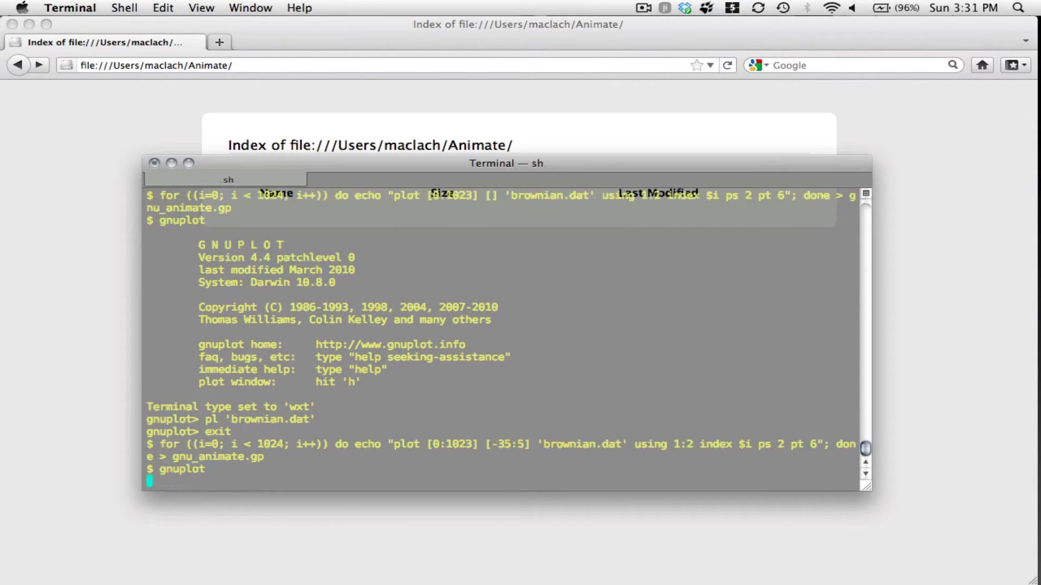
{"action": "type", "text": "set ter"}
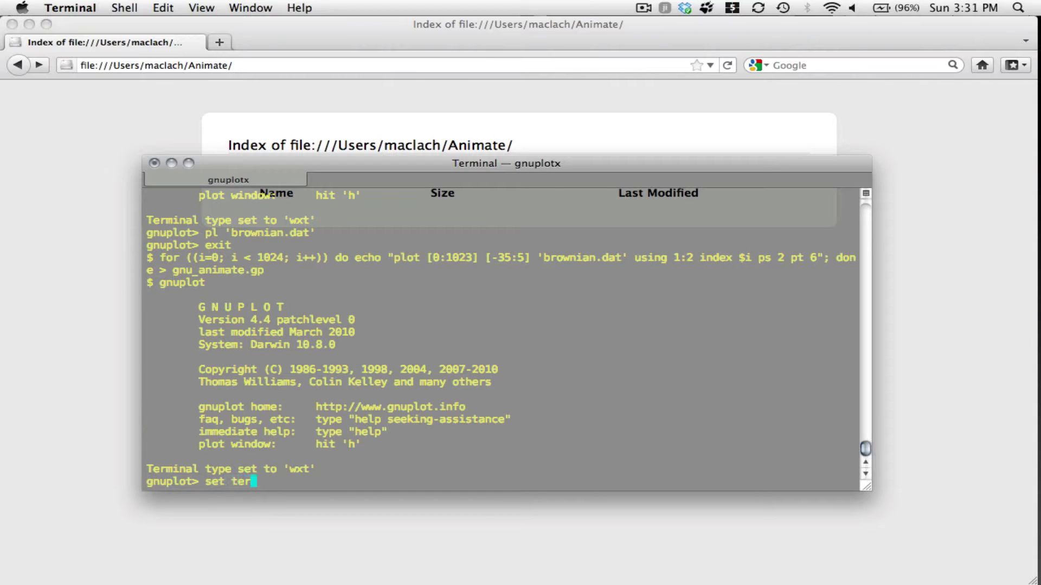
{"action": "type", "text": "m gif animate "}
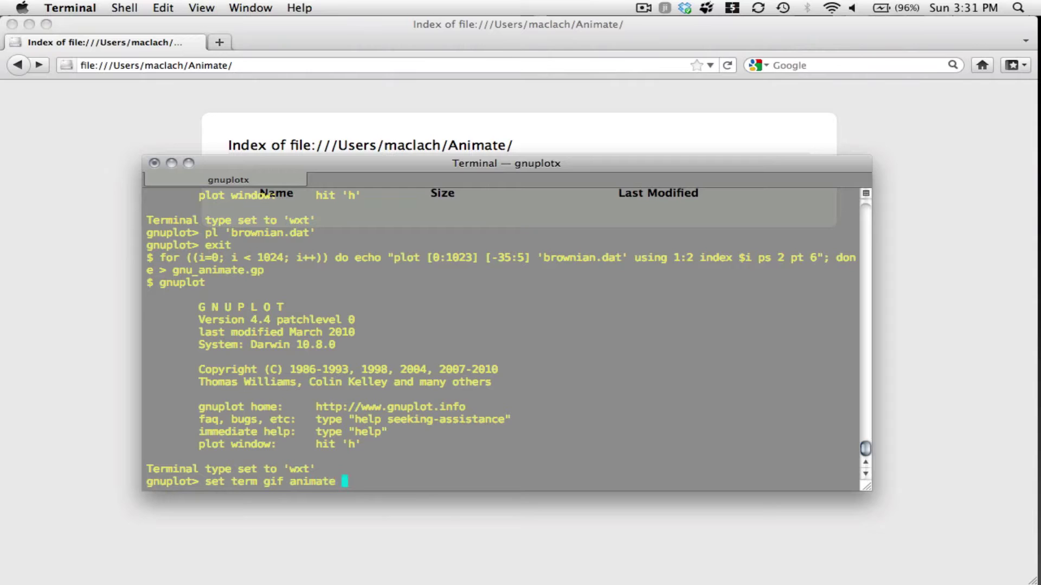
{"action": "type", "text": "delay"}
{"action": "key", "text": "BackSpace"}
{"action": "key", "text": "BackSpace"}
{"action": "key", "text": "BackSpace"}
{"action": "key", "text": "BackSpace"}
{"action": "key", "text": "BackSpace"}
{"action": "key", "text": "Return"}
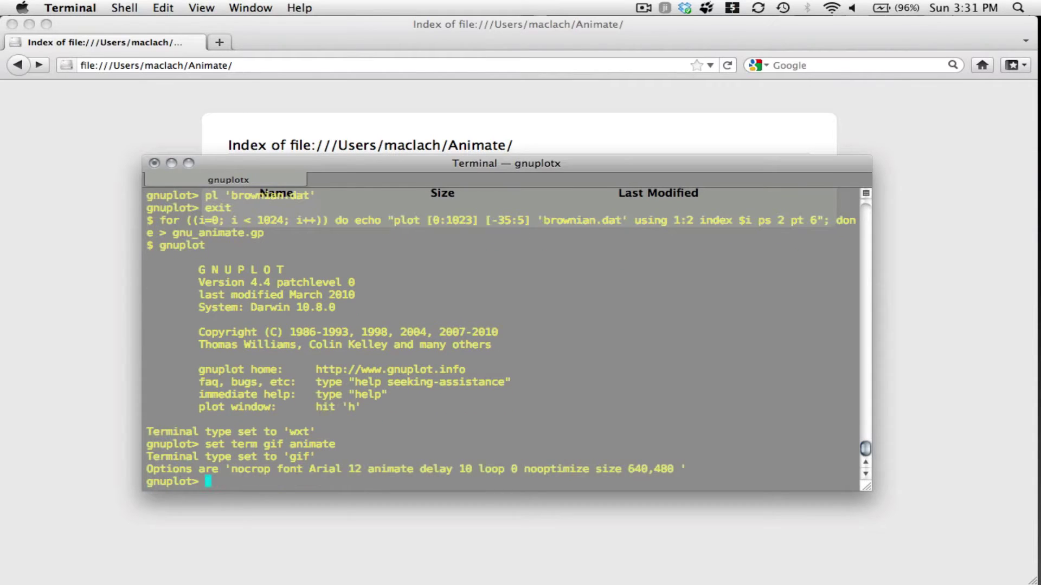
Set the gnuplot output file to 'test.gif' and load 'gnu_animate.gp' to render the frames.
{"action": "type", "text": "set output 'test.gif'"}
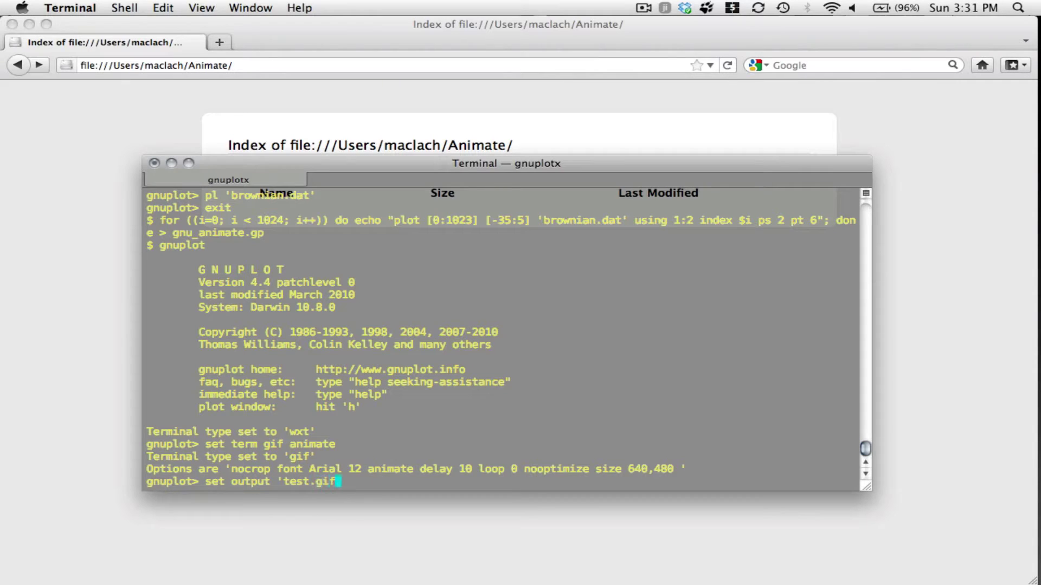
{"action": "key", "text": "Return"}
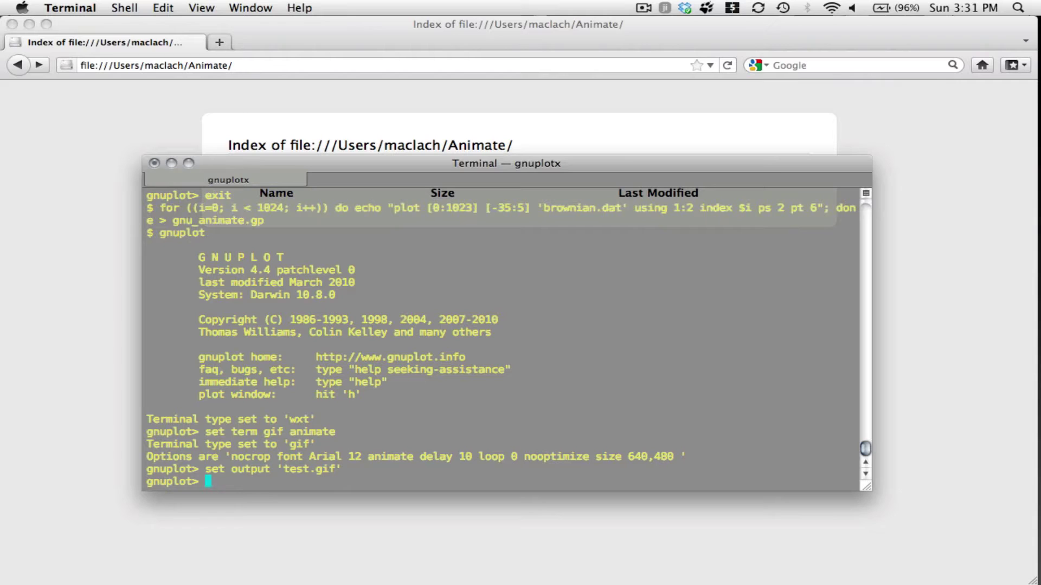
{"action": "type", "text": "load 'gnu_animate.gp'"}
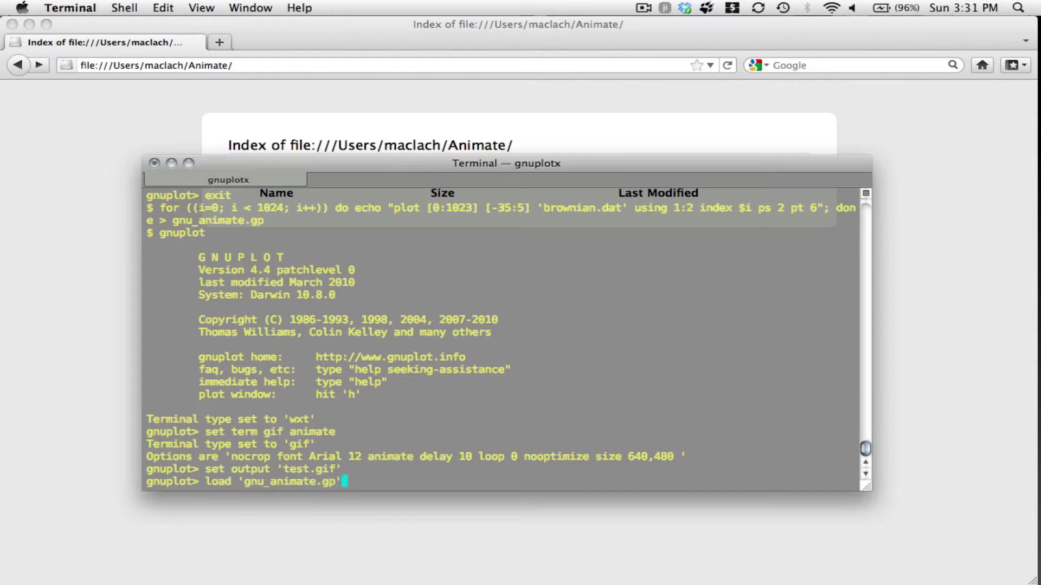
{"action": "key", "text": "Return"}
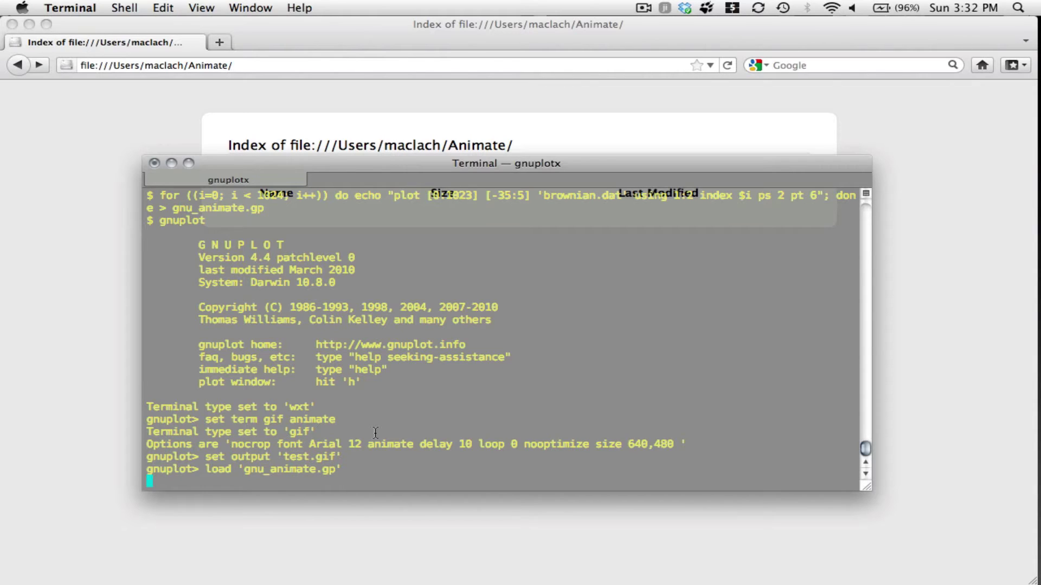
Switch to Firefox, refresh the Animate directory listing, watch the test.gif animation, and return to the listing.
{"action": "left_click", "coordinate": [77, 293]}
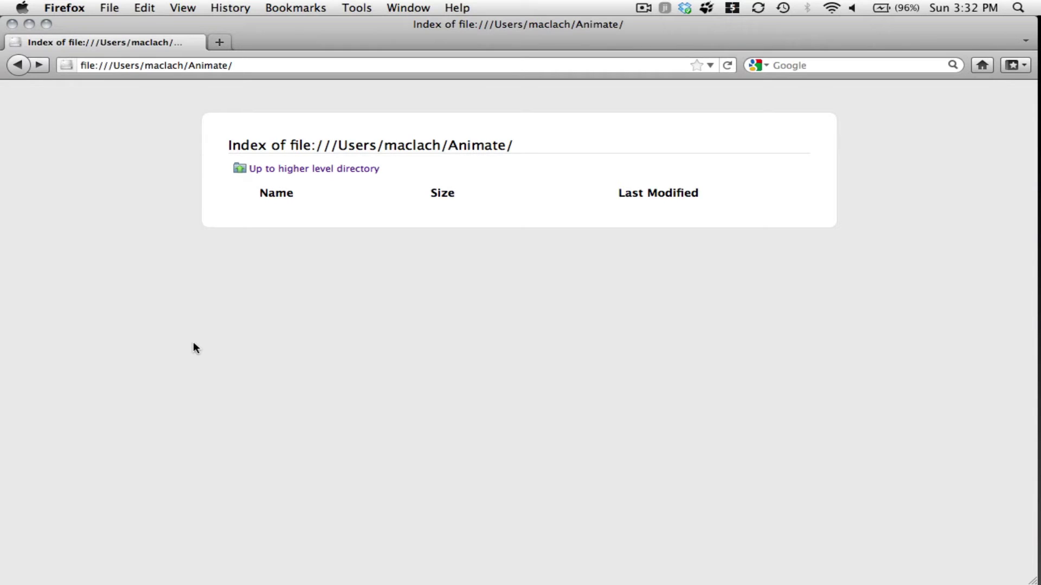
{"action": "key", "text": "super+r"}
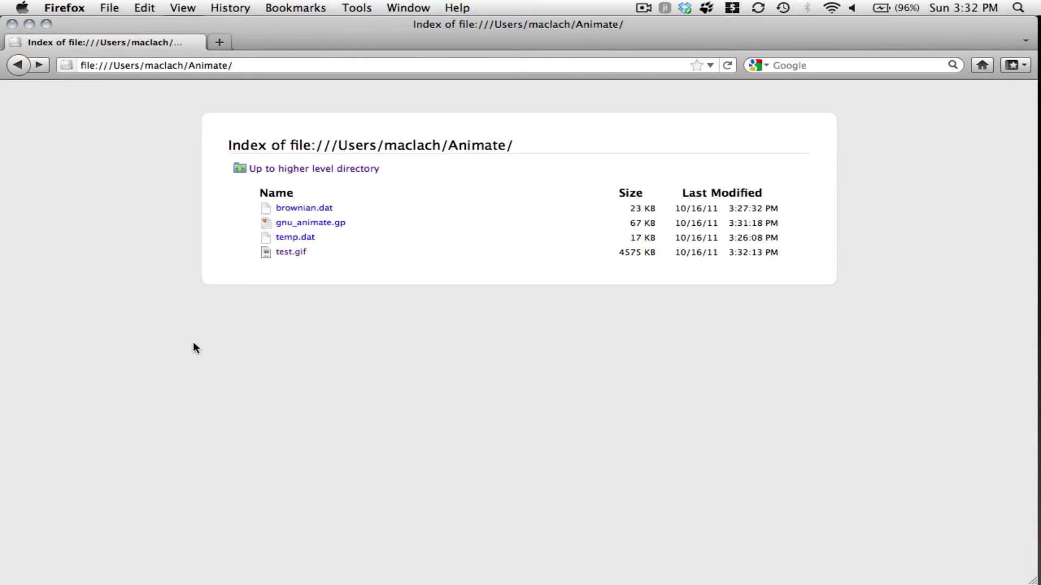
{"action": "left_click", "coordinate": [293, 252]}
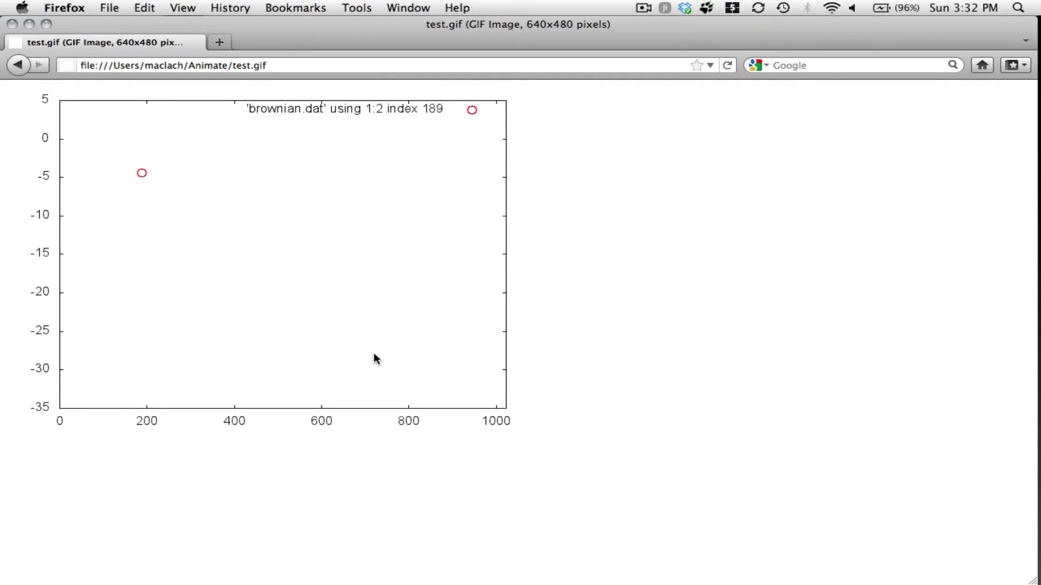
{"action": "left_click", "coordinate": [18, 64]}
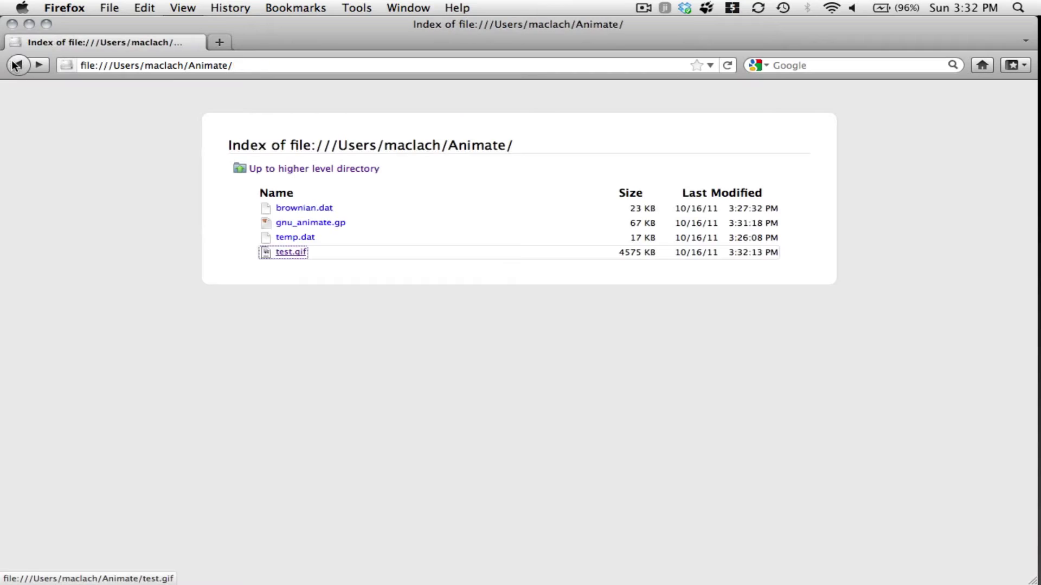
Switch back to Terminal and exit gnuplot to close the animation sequence.
{"action": "key", "text": "super+Tab"}
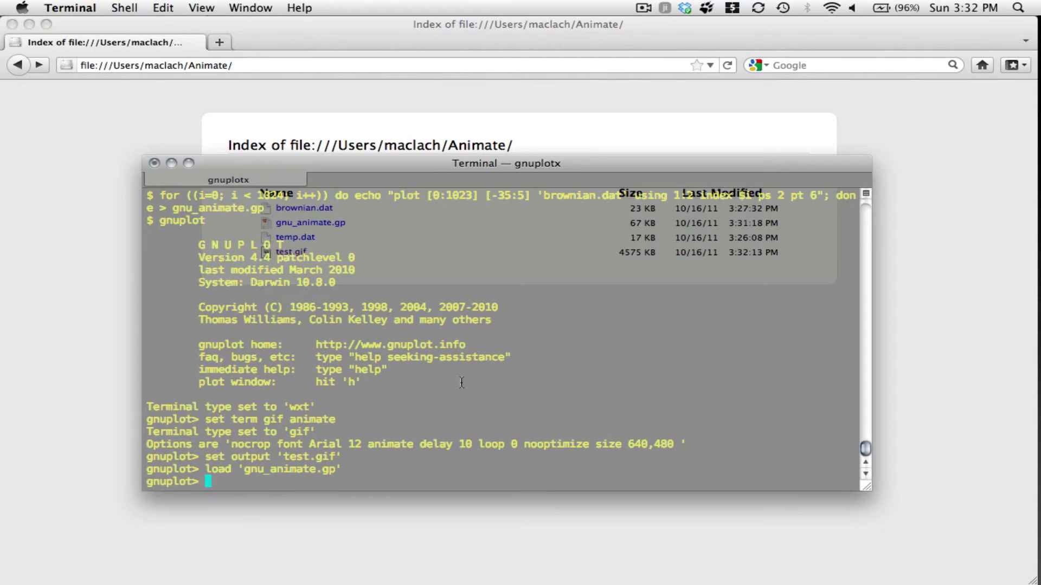
{"action": "key", "text": "Return"}
{"action": "key", "text": "Return"}
{"action": "key", "text": "Return"}
{"action": "key", "text": "Return"}
{"action": "key", "text": "Return"}
{"action": "key", "text": "Up"}
{"action": "key", "text": "Down"}
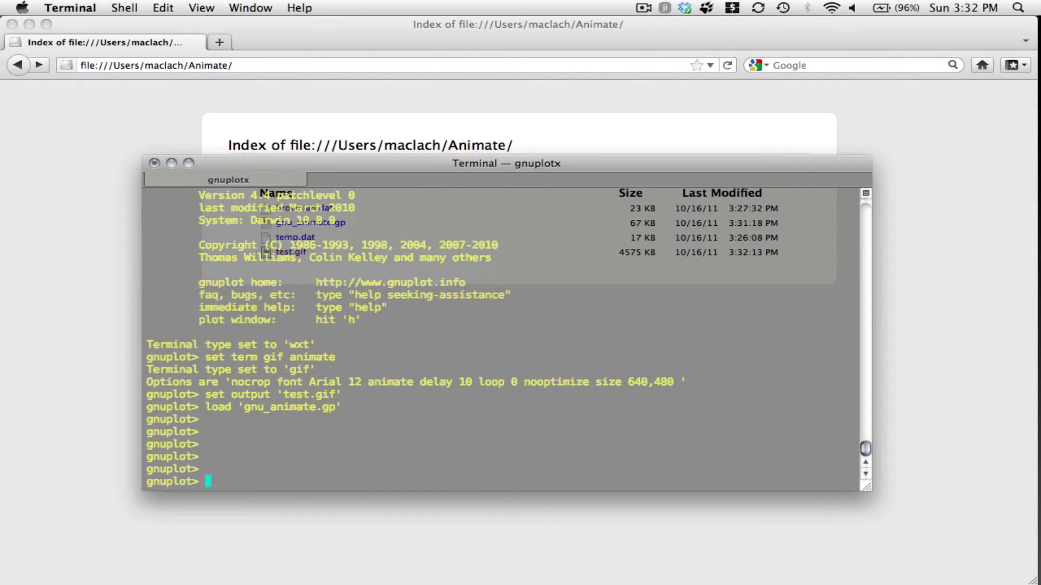
{"action": "type", "text": "exit"}
{"action": "key", "text": "Return"}
Start gnuplot again and set the terminal to animated GIF with a delay of 5.
{"action": "key", "text": "Up"}
{"action": "key", "text": "Up"}
{"action": "key", "text": "Down"}
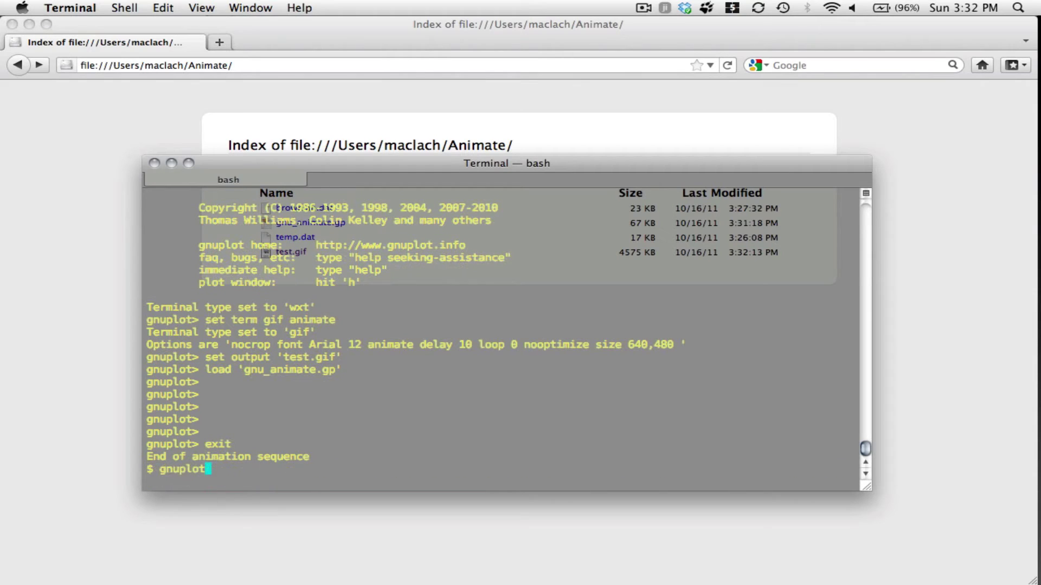
{"action": "key", "text": "Up"}
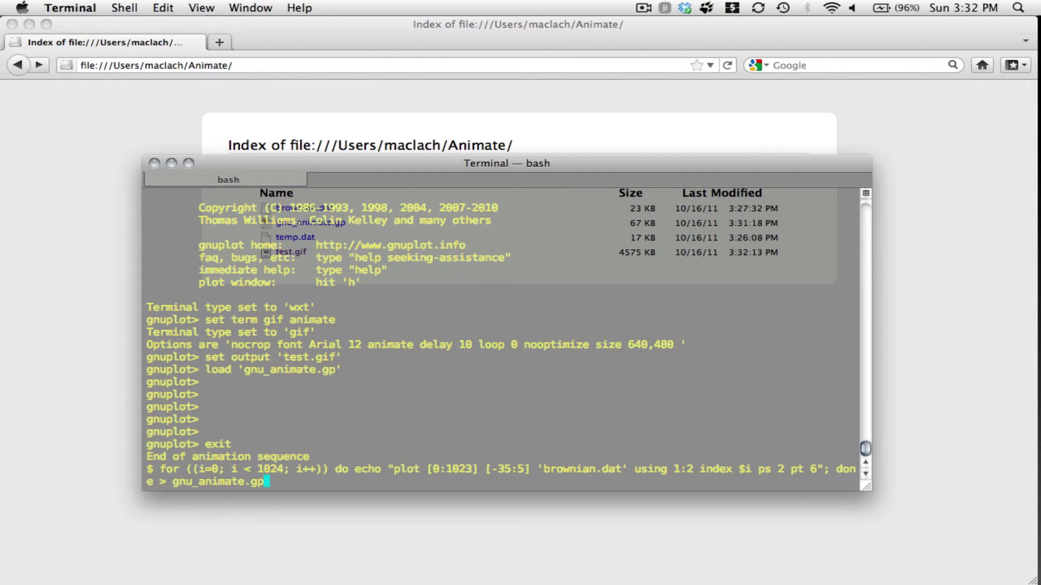
{"action": "key", "text": "Up"}
{"action": "key", "text": "Return"}
{"action": "key", "text": "Up"}
{"action": "key", "text": "Up"}
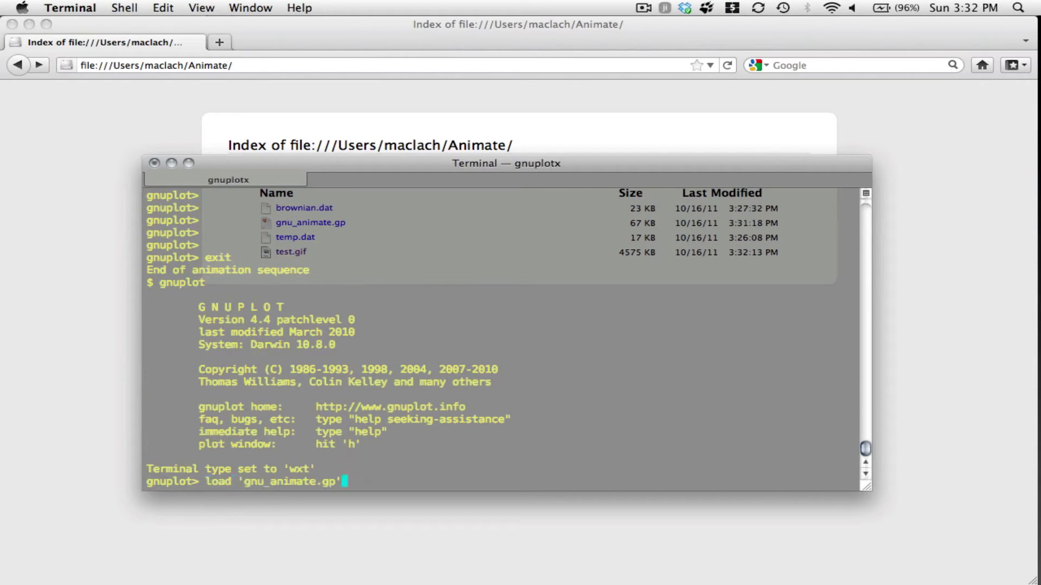
{"action": "key", "text": "Up"}
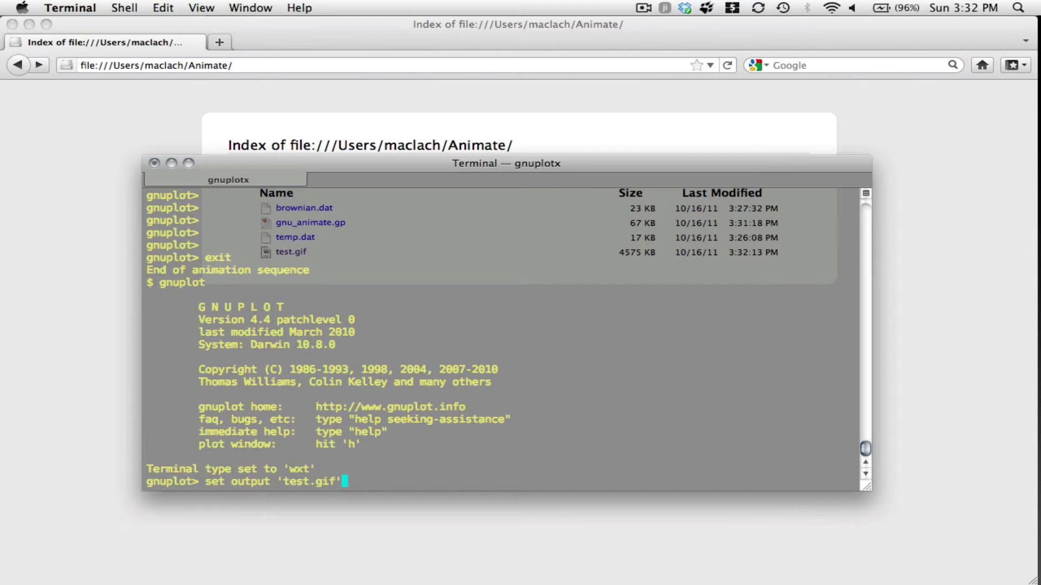
{"action": "key", "text": "Up"}
{"action": "type", "text": "delay "}
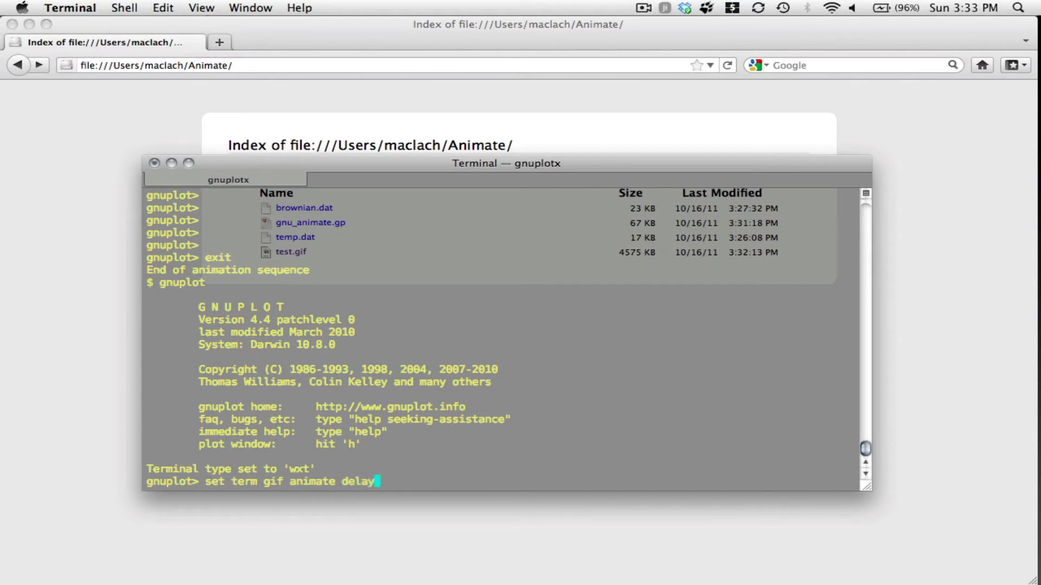
{"action": "type", "text": "5"}
{"action": "key", "text": "Return"}
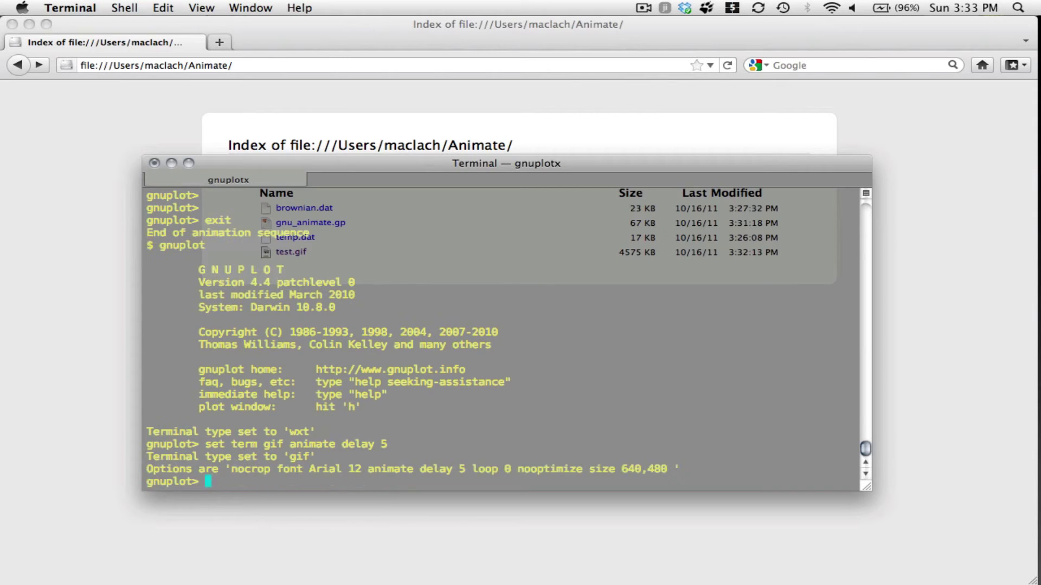
Set the output file to 'test2.gif' and load 'gnu_animate.gp' to render the animation.
{"action": "key", "text": "Up"}
{"action": "key", "text": "Up"}
{"action": "key", "text": "Up"}
{"action": "key", "text": "Up"}
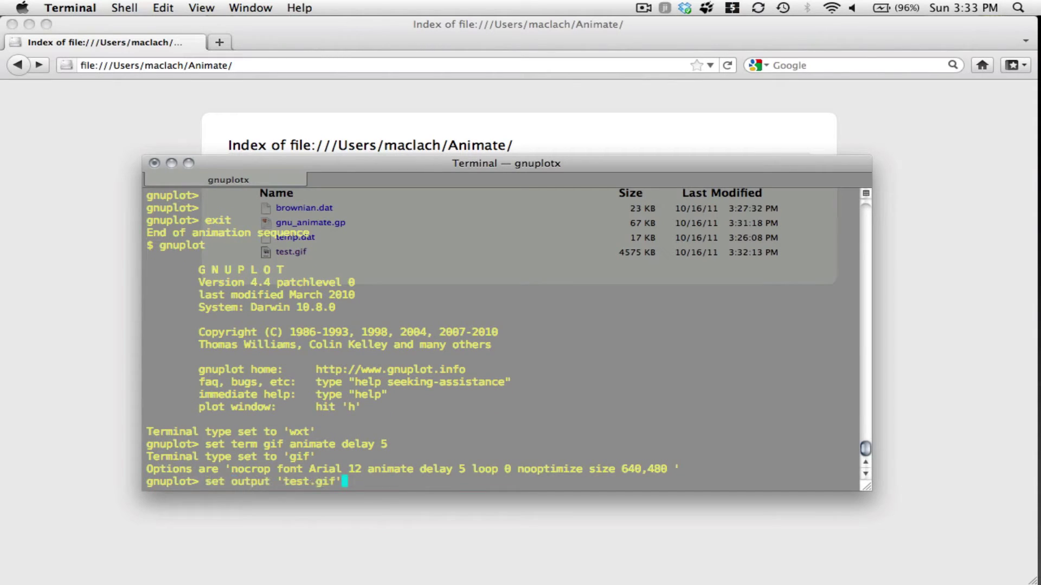
{"action": "key", "text": "Left"}
{"action": "key", "text": "Left"}
{"action": "key", "text": "Left"}
{"action": "key", "text": "Left"}
{"action": "key", "text": "Left"}
{"action": "type", "text": "2"}
{"action": "key", "text": "Return"}
{"action": "key", "text": "Up"}
{"action": "key", "text": "Up"}
{"action": "key", "text": "Up"}
{"action": "key", "text": "Up"}
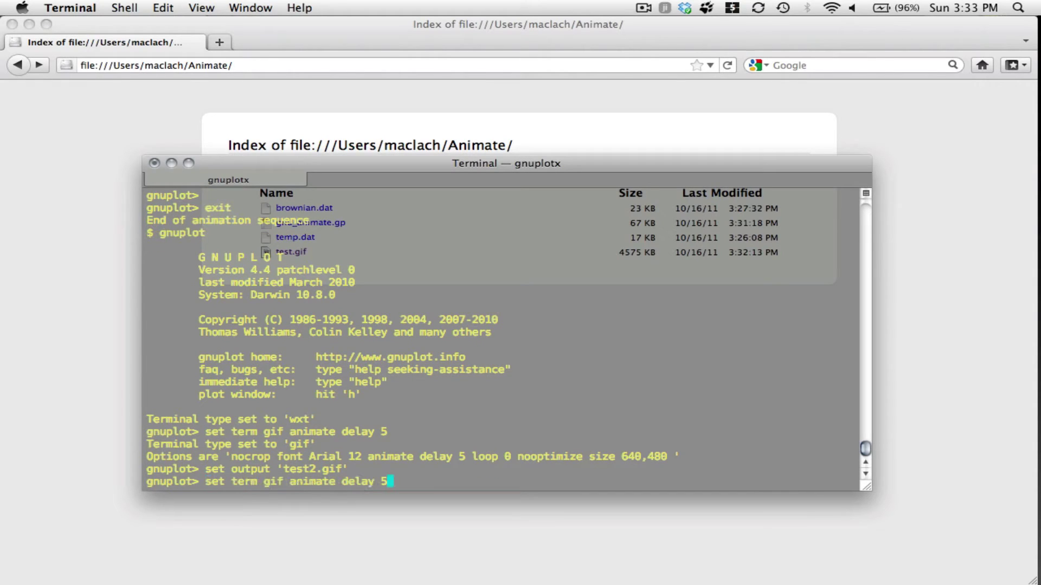
{"action": "key", "text": "Return"}
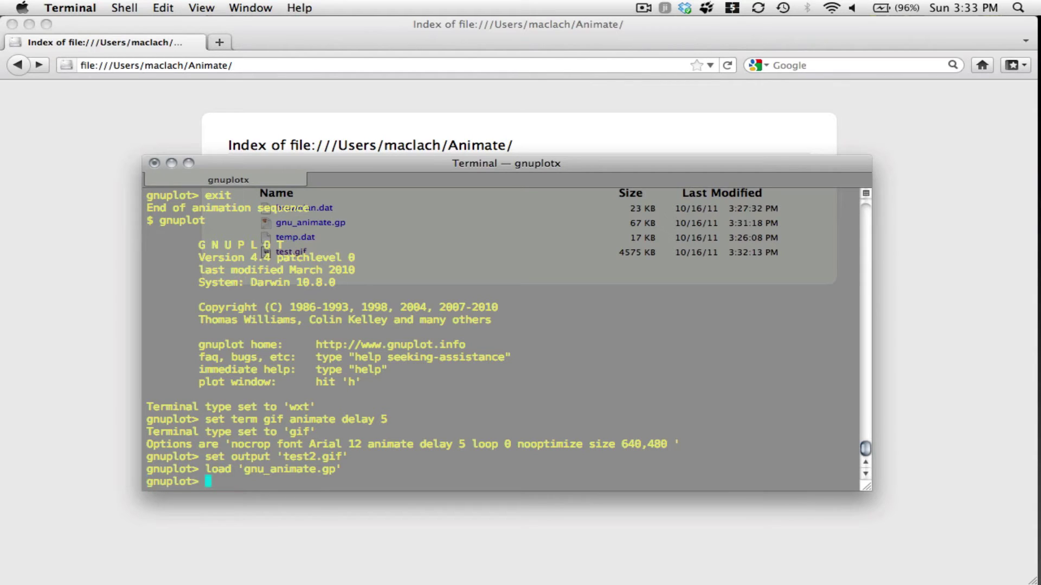
Switch to Firefox, refresh the directory listing, watch the test2.gif animation, and return to the listing.
{"action": "left_click", "coordinate": [52, 238]}
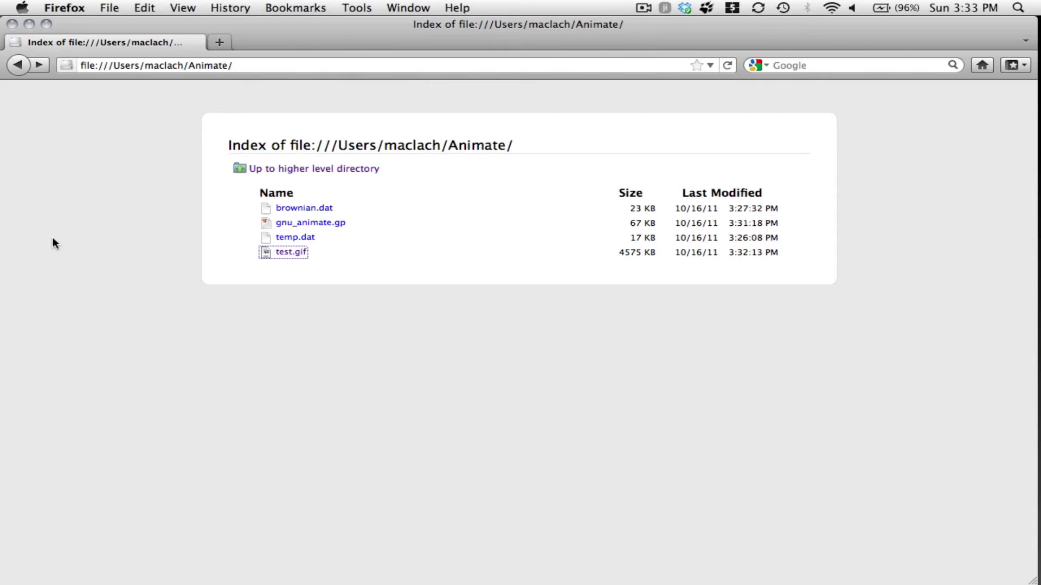
{"action": "key", "text": "super+r"}
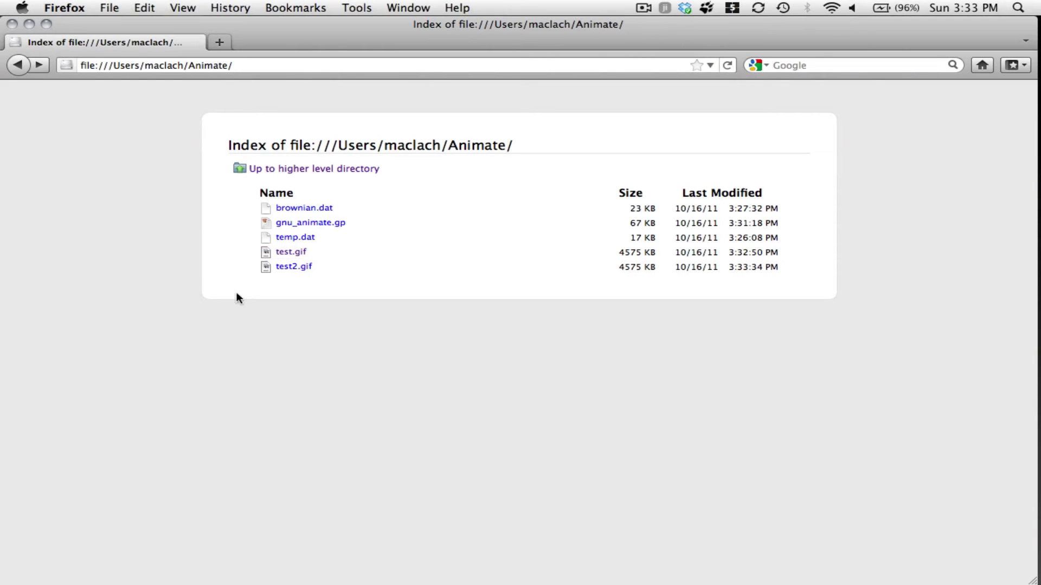
{"action": "left_click", "coordinate": [284, 274]}
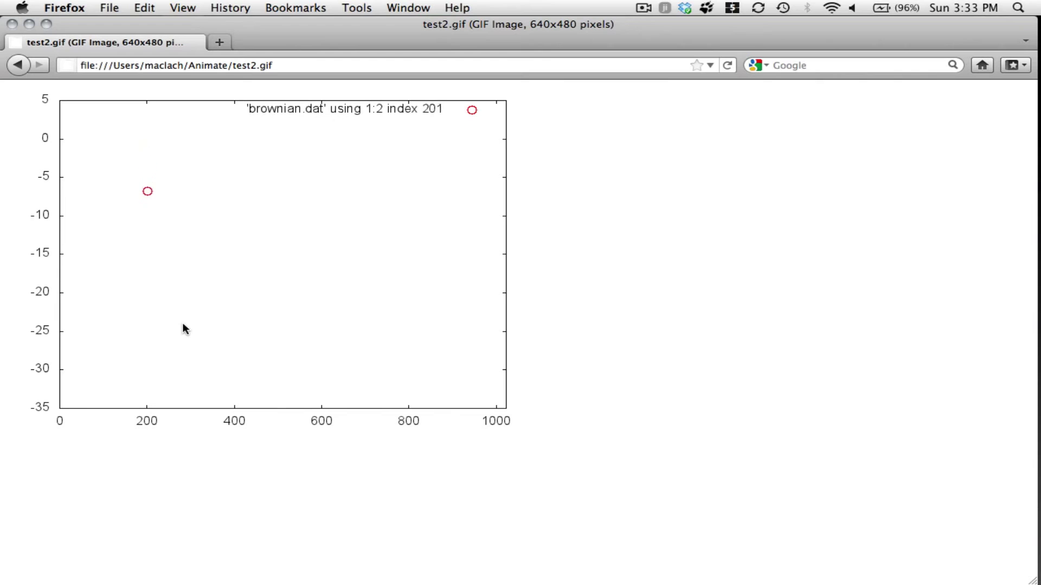
{"action": "left_click", "coordinate": [18, 65]}
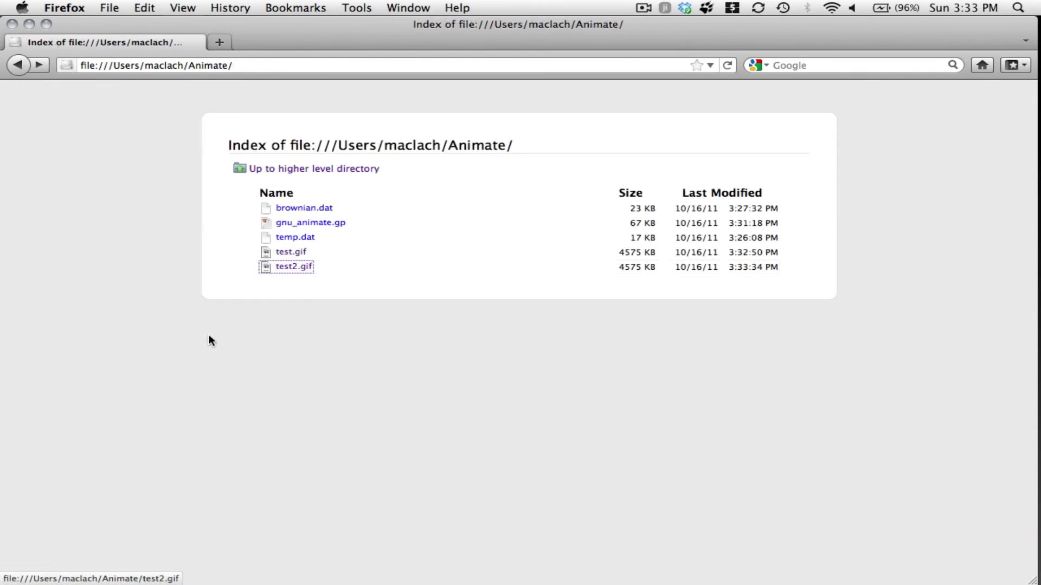
Switch back to Terminal and set the animated GIF terminal's delay to 50.
{"action": "key", "text": "super+Tab"}
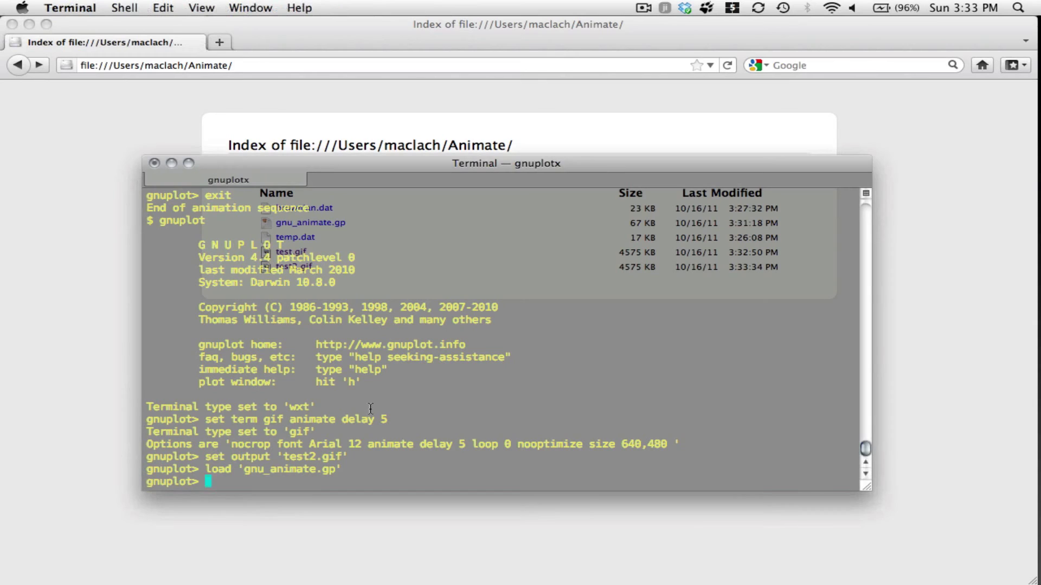
{"action": "key", "text": "Up"}
{"action": "key", "text": "Up"}
{"action": "key", "text": "Up"}
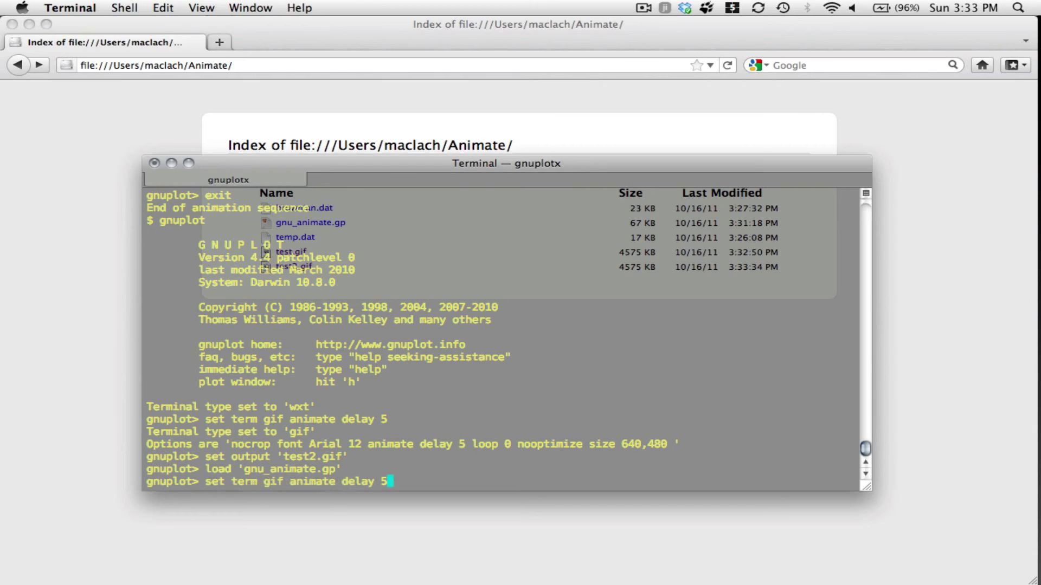
{"action": "type", "text": "0"}
{"action": "key", "text": "Return"}
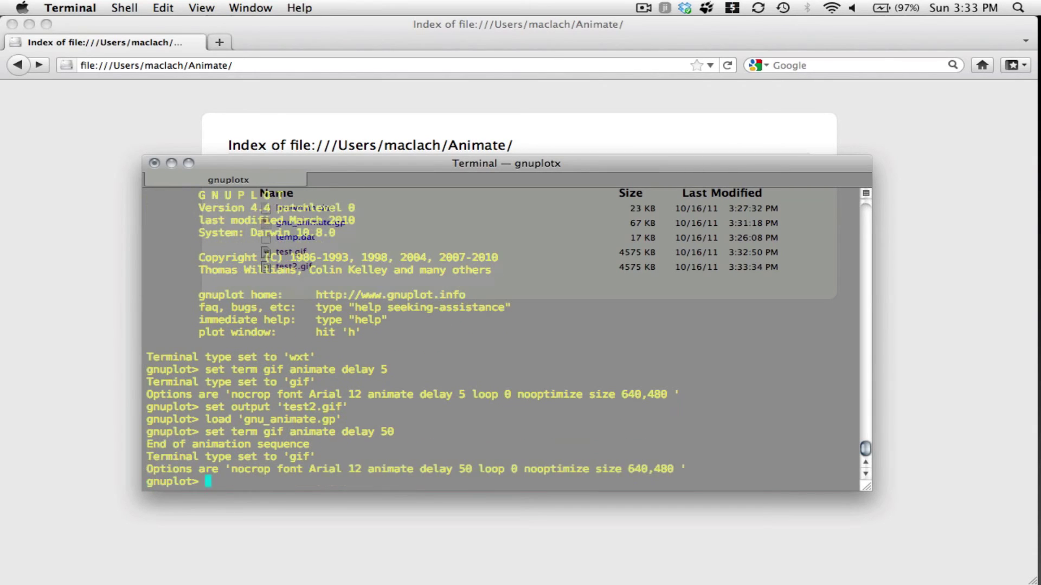
Set the output file to 'test3.gif' and load 'gnu_animate.gp' to render the slower animation.
{"action": "key", "text": "Up"}
{"action": "key", "text": "Up"}
{"action": "key", "text": "Up"}
{"action": "key", "text": "Left"}
{"action": "key", "text": "Left"}
{"action": "key", "text": "Left"}
{"action": "key", "text": "Left"}
{"action": "key", "text": "Left"}
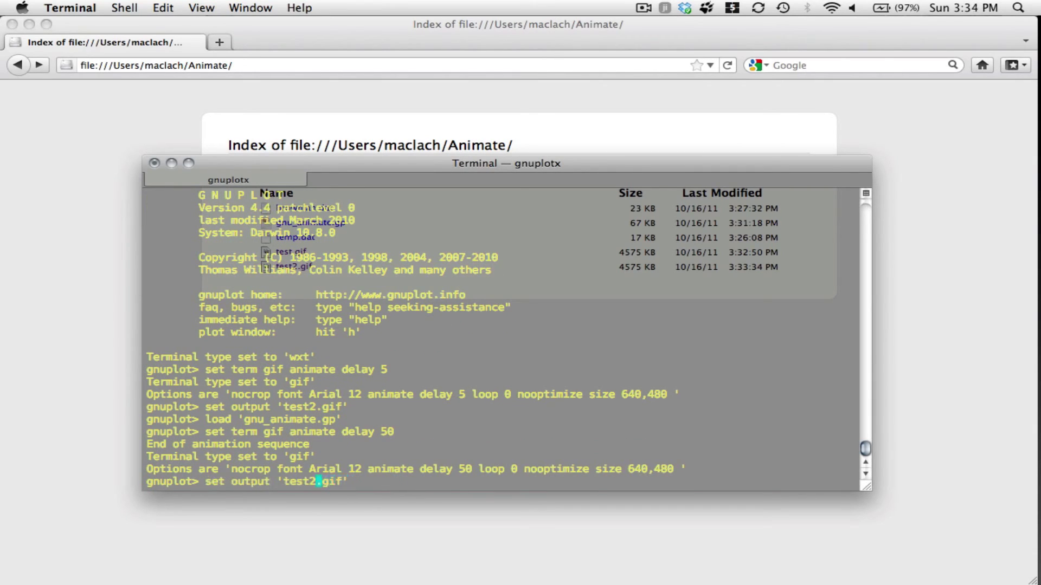
{"action": "key", "text": "BackSpace"}
{"action": "type", "text": "3"}
{"action": "key", "text": "Return"}
{"action": "key", "text": "Up"}
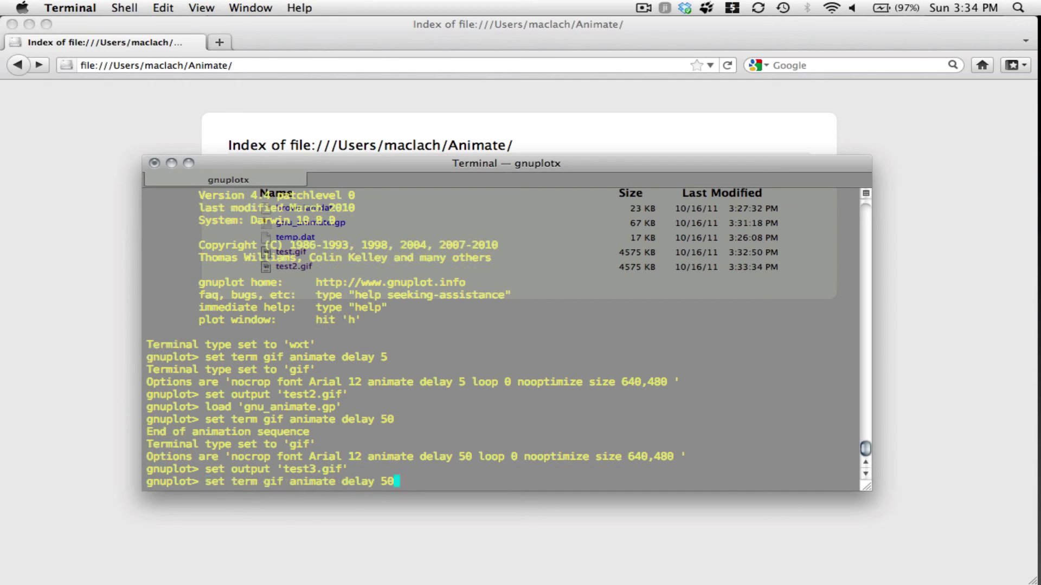
{"action": "key", "text": "Up"}
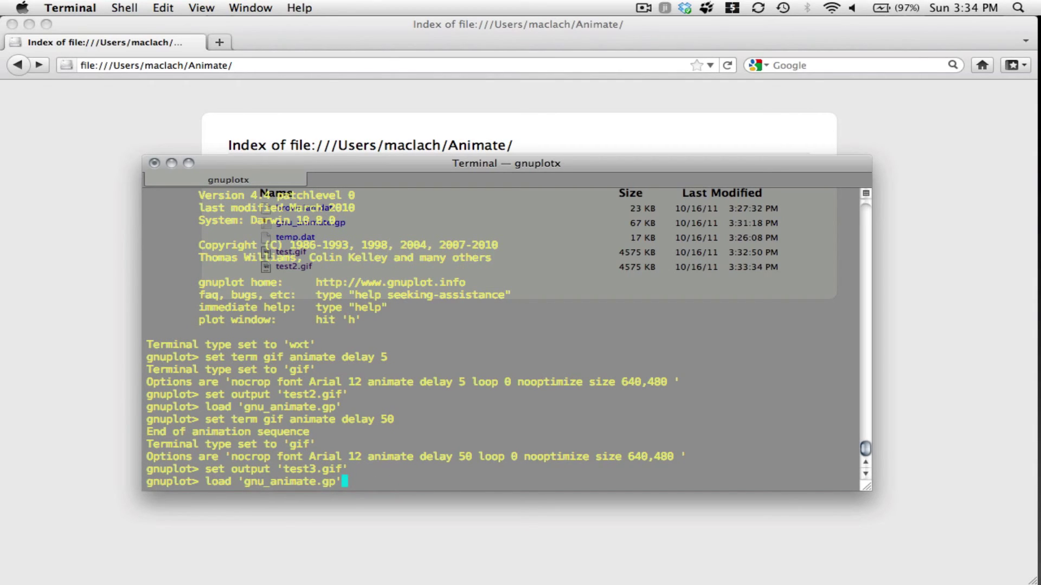
{"action": "key", "text": "Return"}
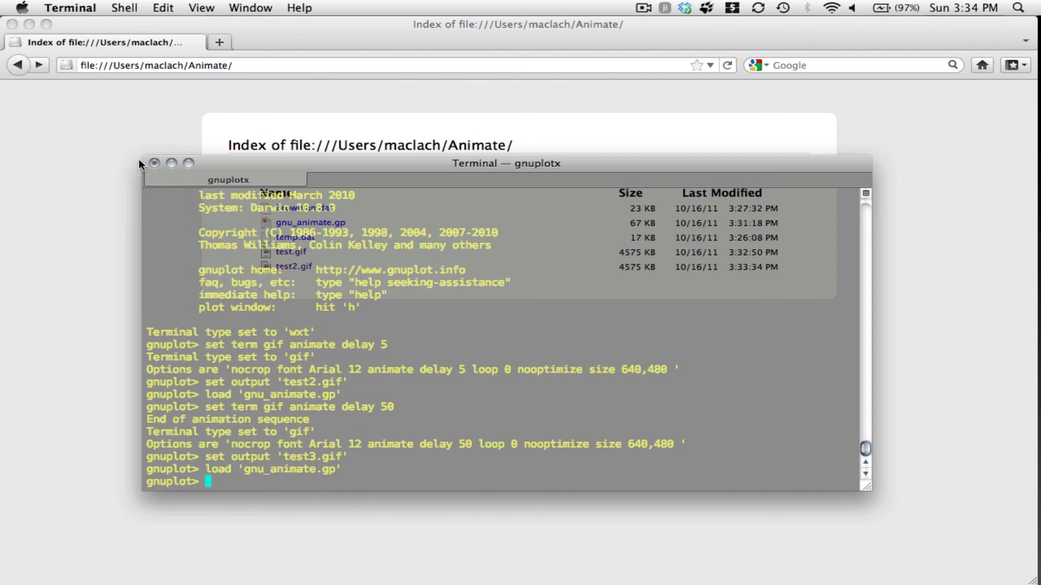
Switch to Firefox, refresh the directory listing, and open test3.gif to watch the animation.
{"action": "left_click", "coordinate": [89, 129]}
{"action": "key", "text": "super+r"}
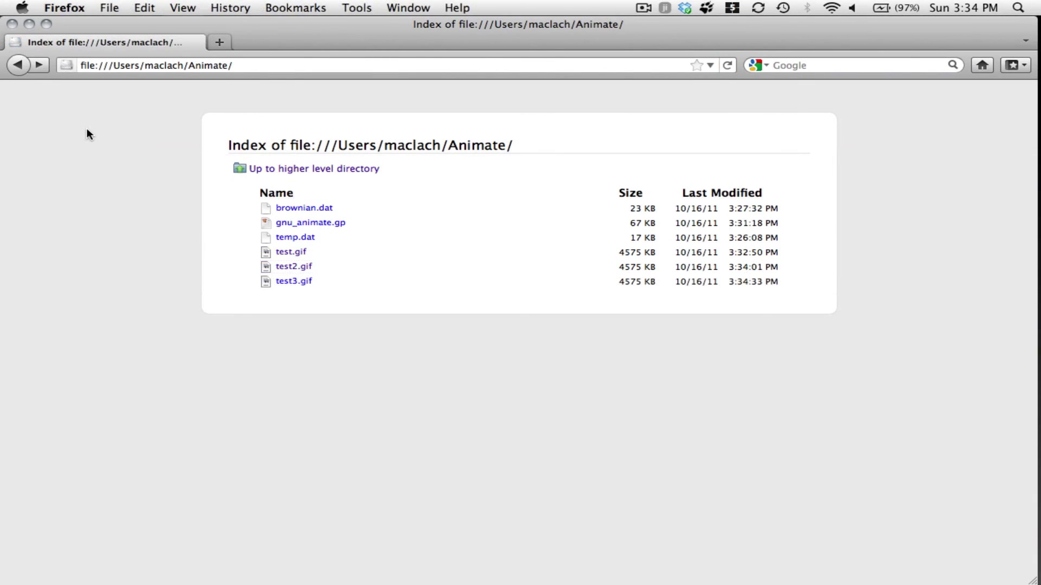
{"action": "left_click", "coordinate": [293, 281]}
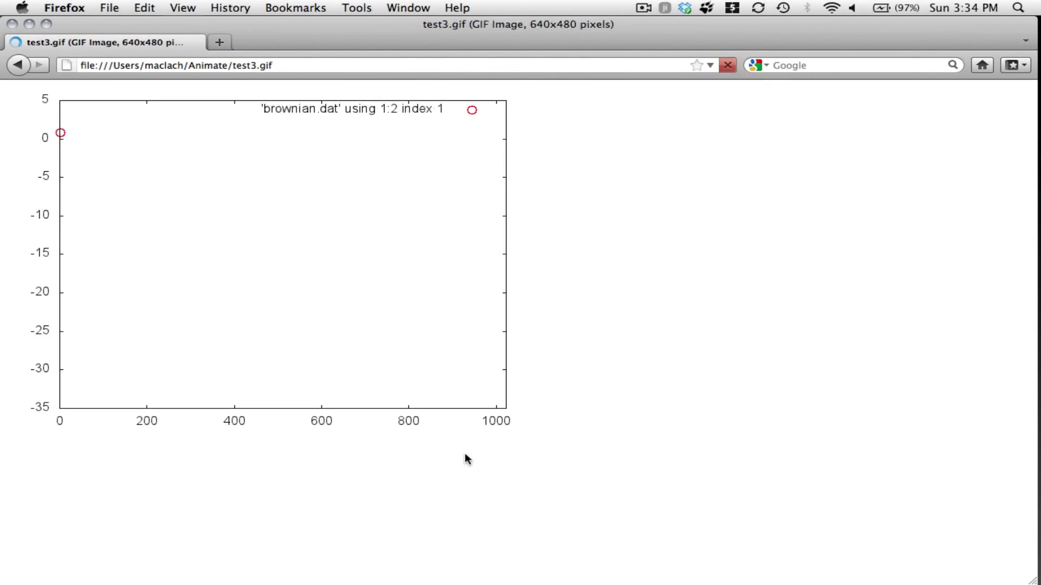